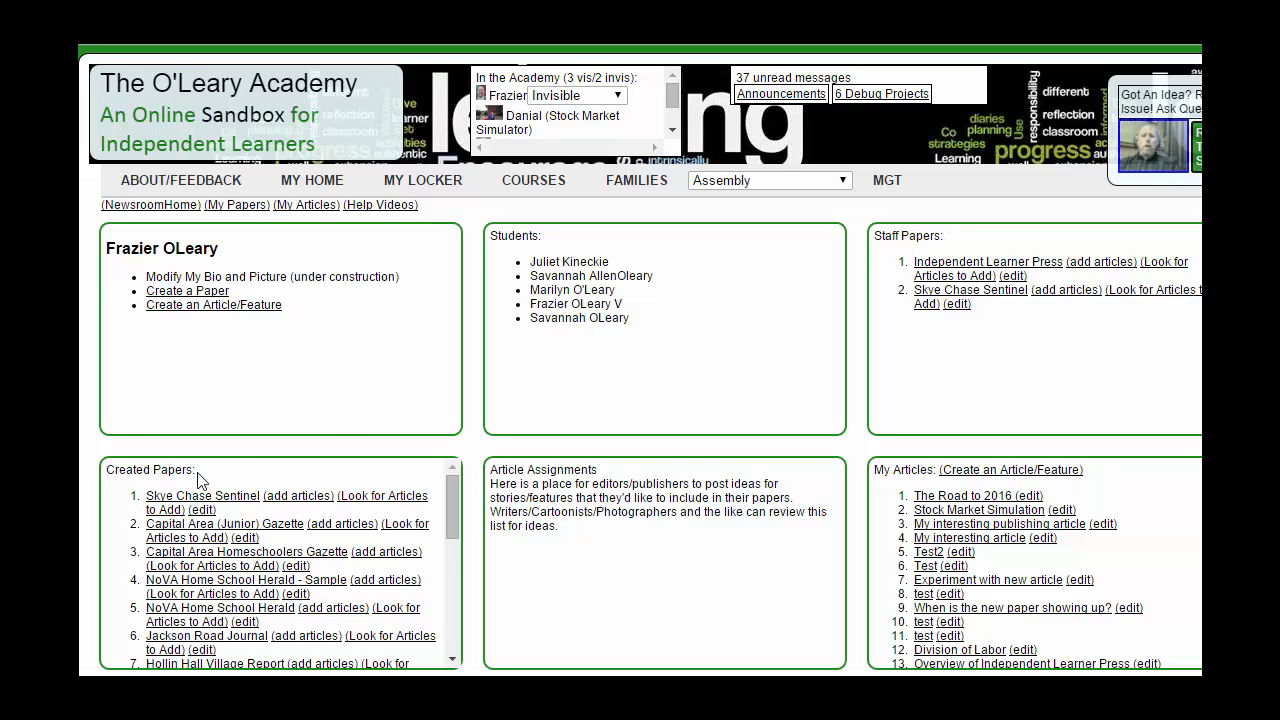
Step: List the articles available to add to My Awesome New Paper and open Sports 2014/2015 Game Season
{"action": "left_click_drag", "start_coordinate": [453, 499], "coordinate": [455, 617]}
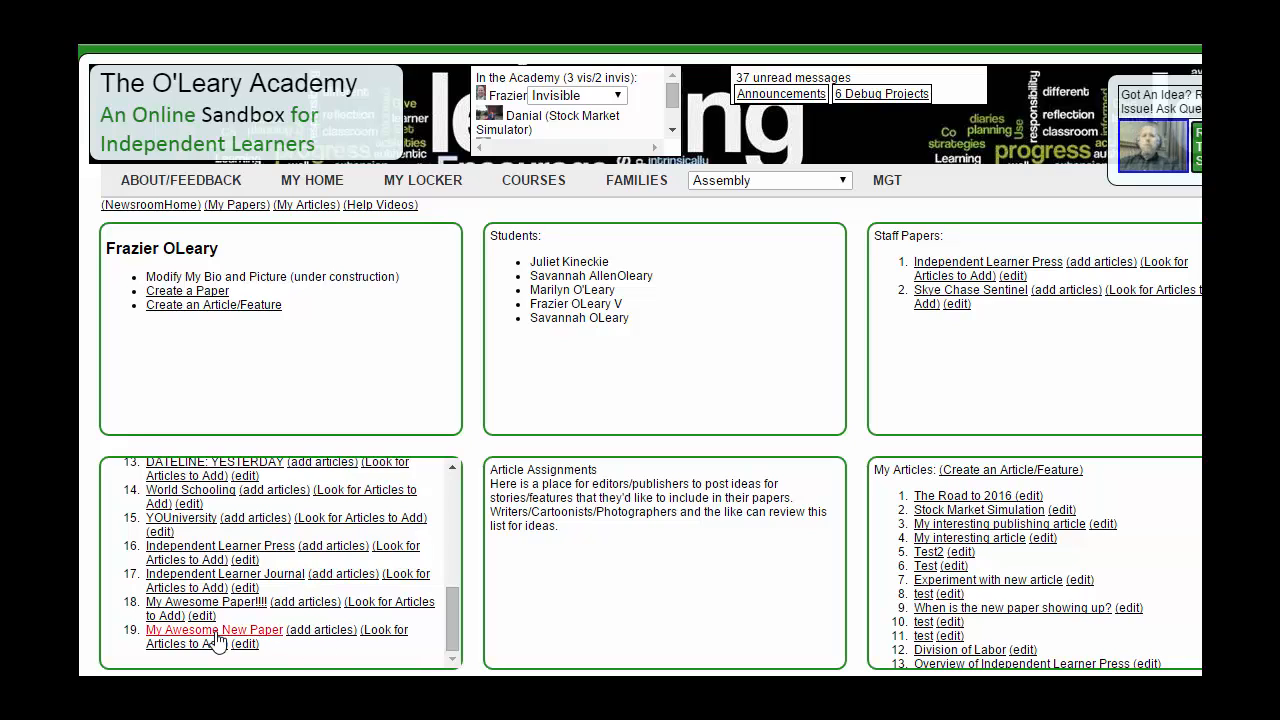
{"action": "left_click", "coordinate": [400, 641]}
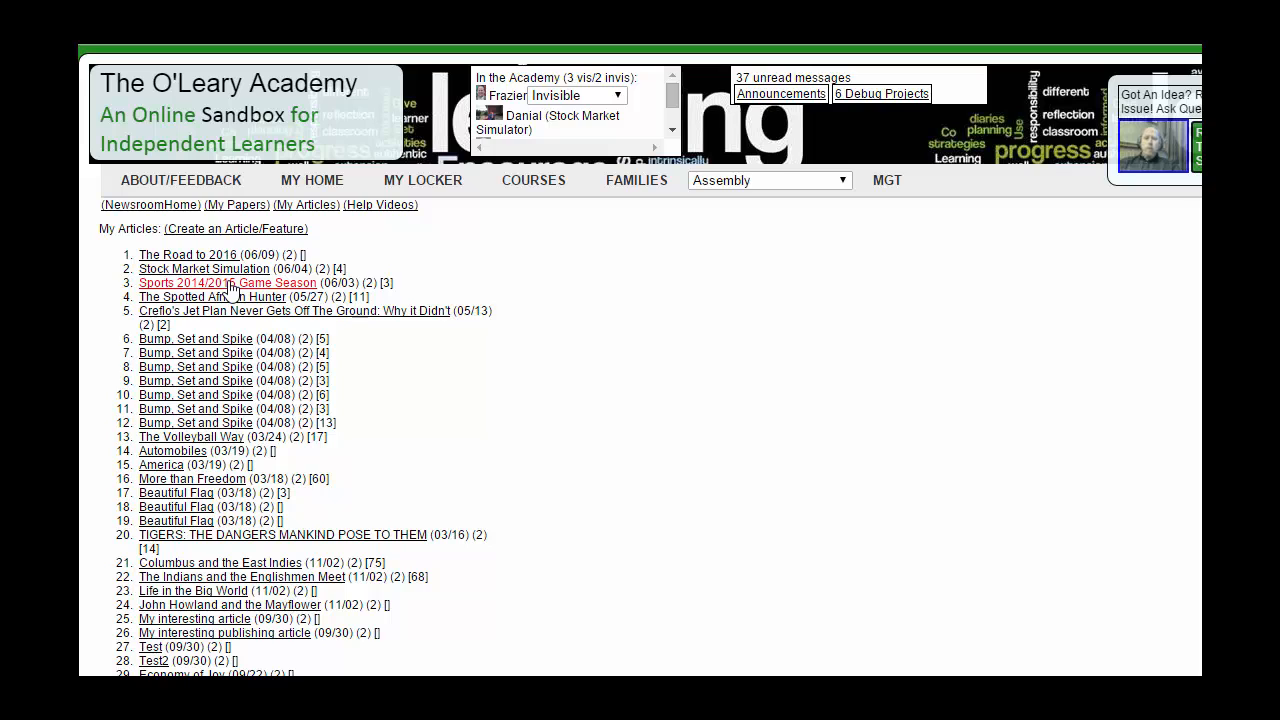
{"action": "left_click", "coordinate": [230, 288]}
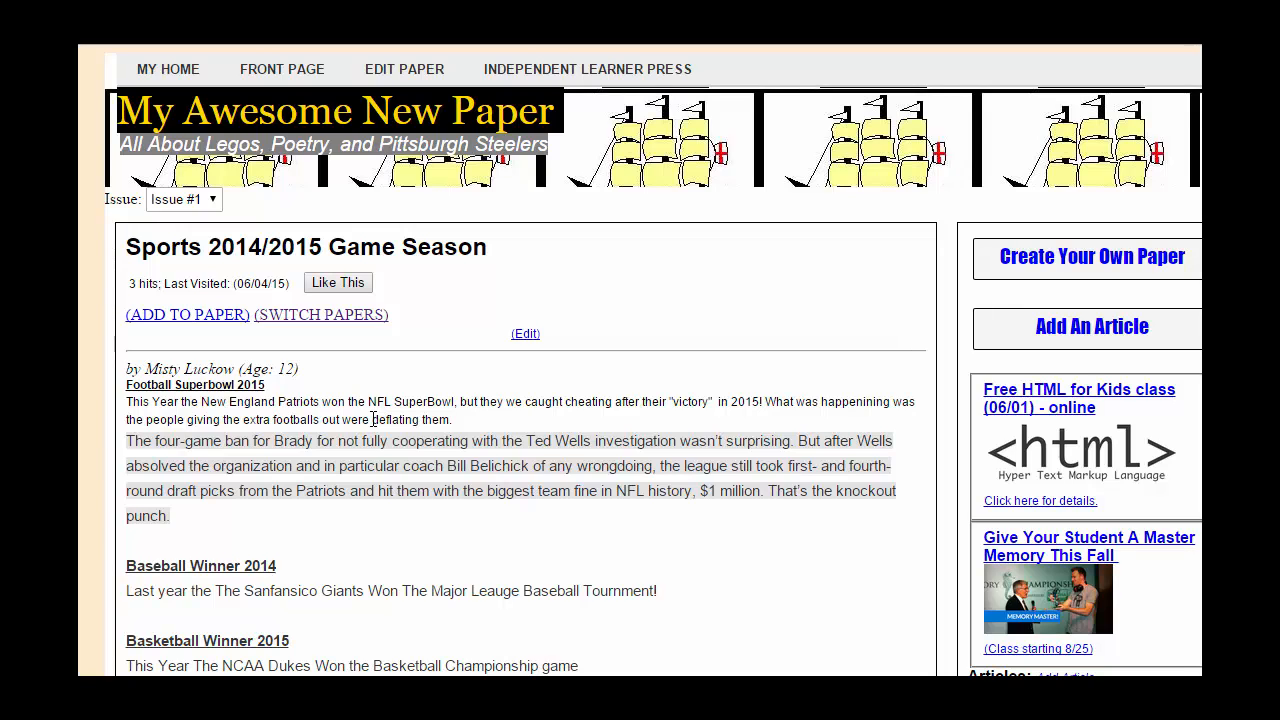
Step: Add the article to Issue #1 in front-page Col 1 with Headline Only display, and submit
{"action": "left_click", "coordinate": [187, 315]}
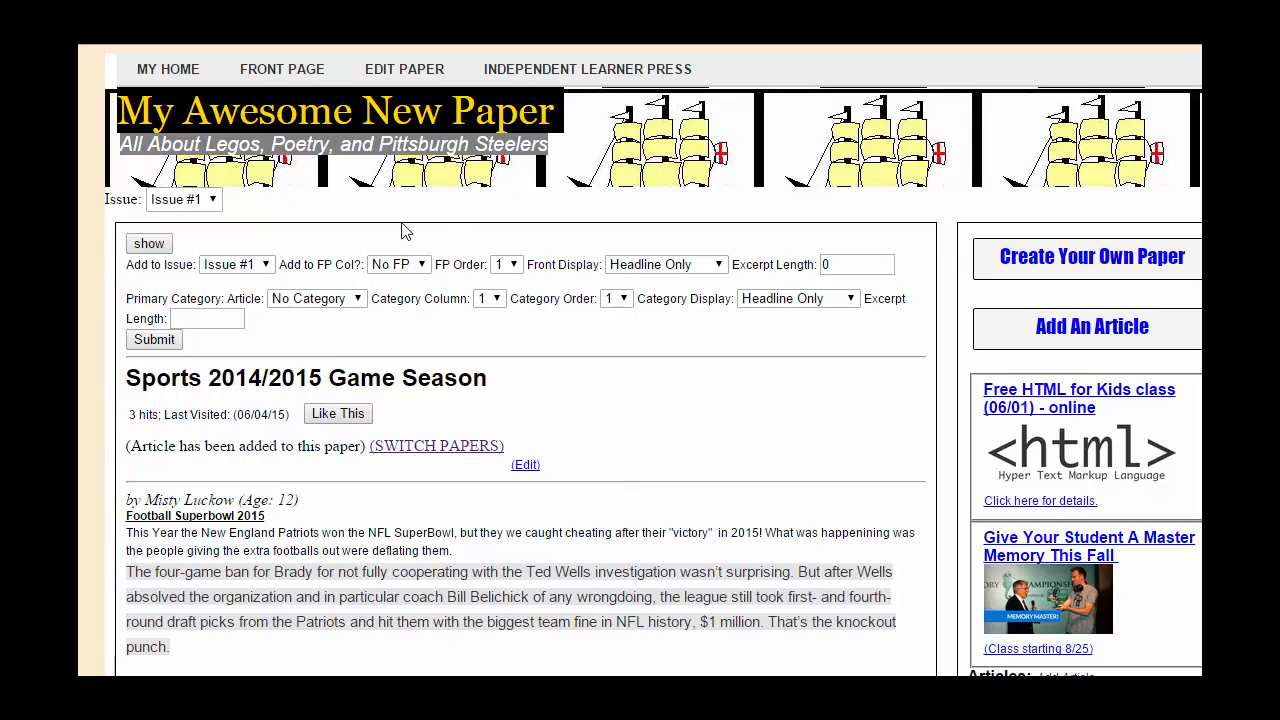
{"action": "left_click_drag", "start_coordinate": [155, 447], "coordinate": [361, 446]}
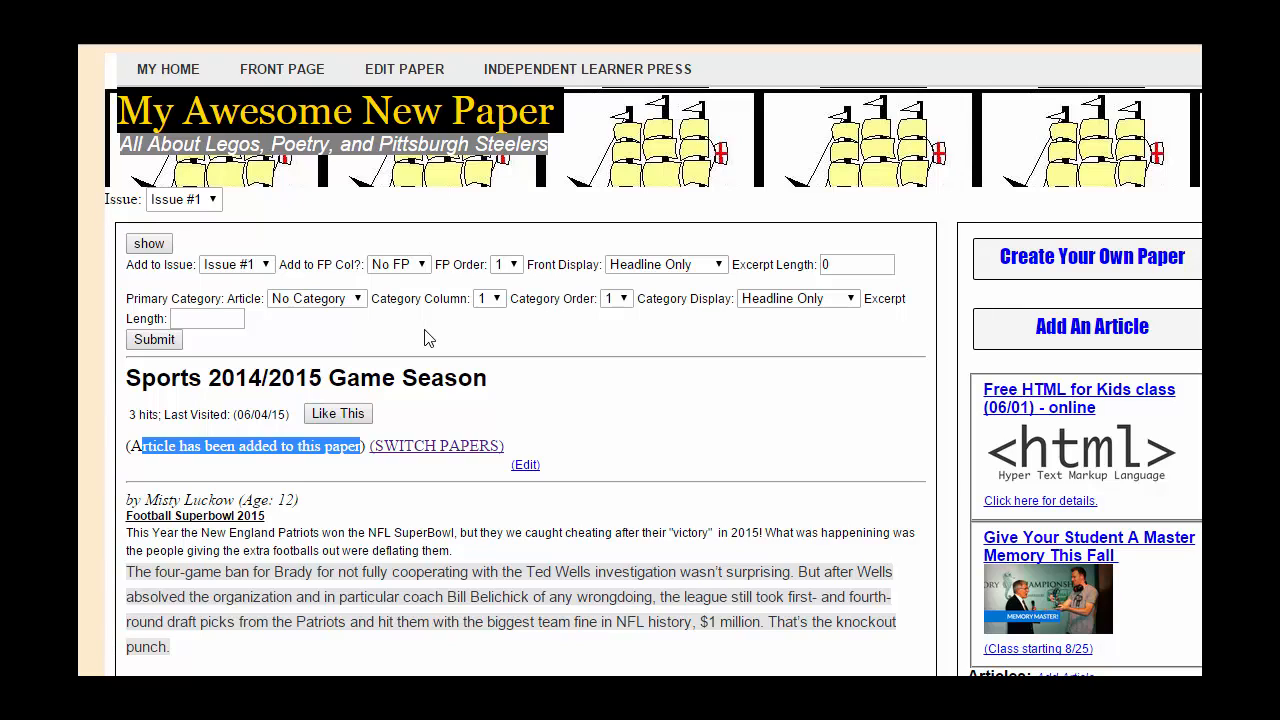
{"action": "left_click", "coordinate": [267, 271]}
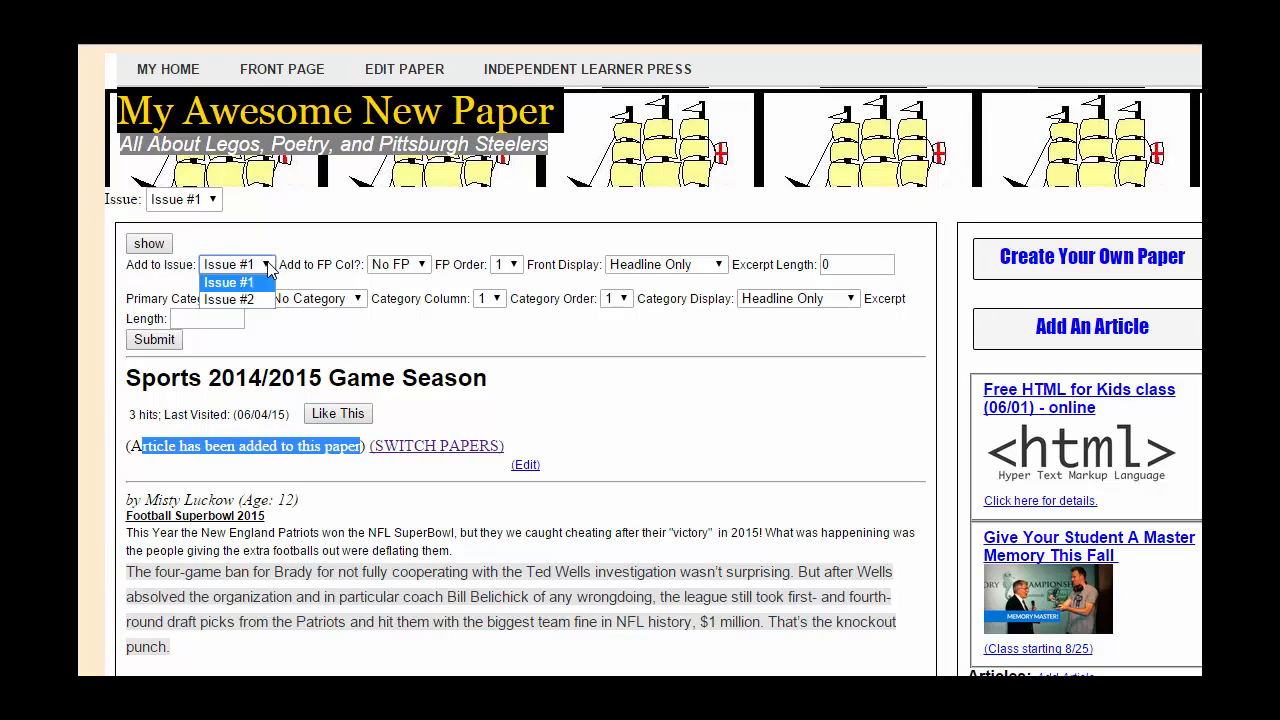
{"action": "left_click", "coordinate": [252, 287]}
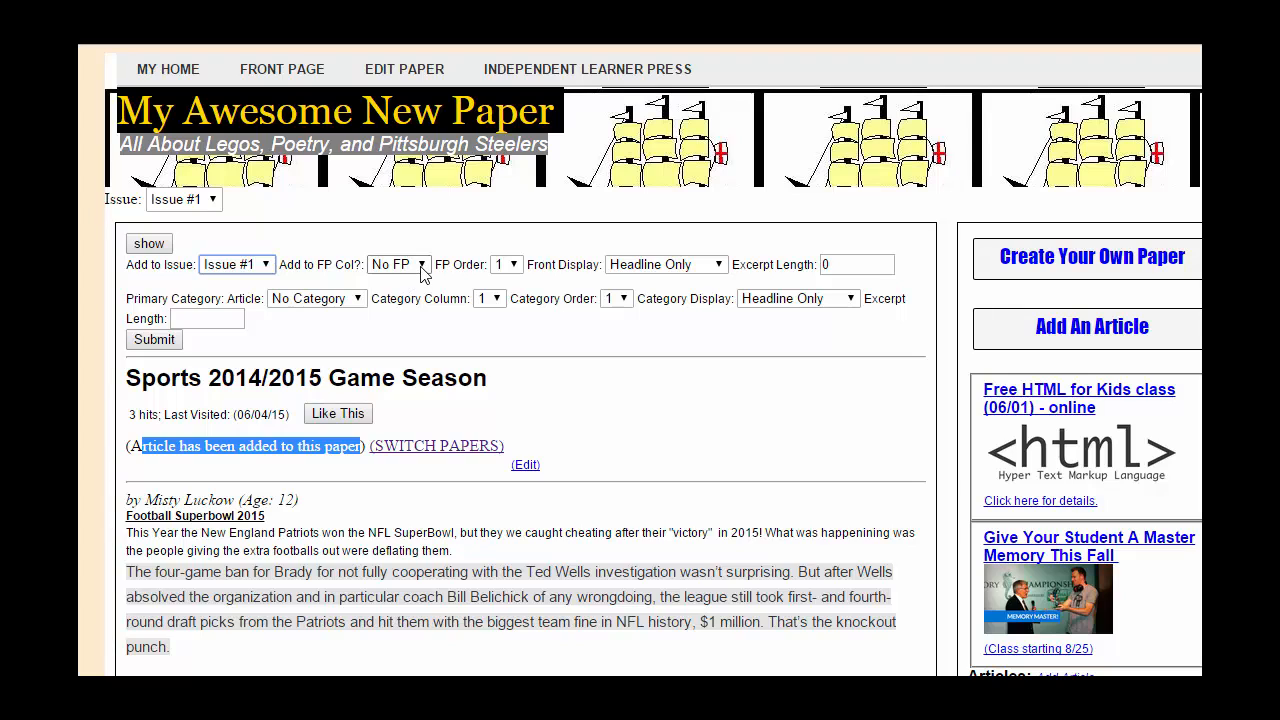
{"action": "left_click", "coordinate": [422, 268]}
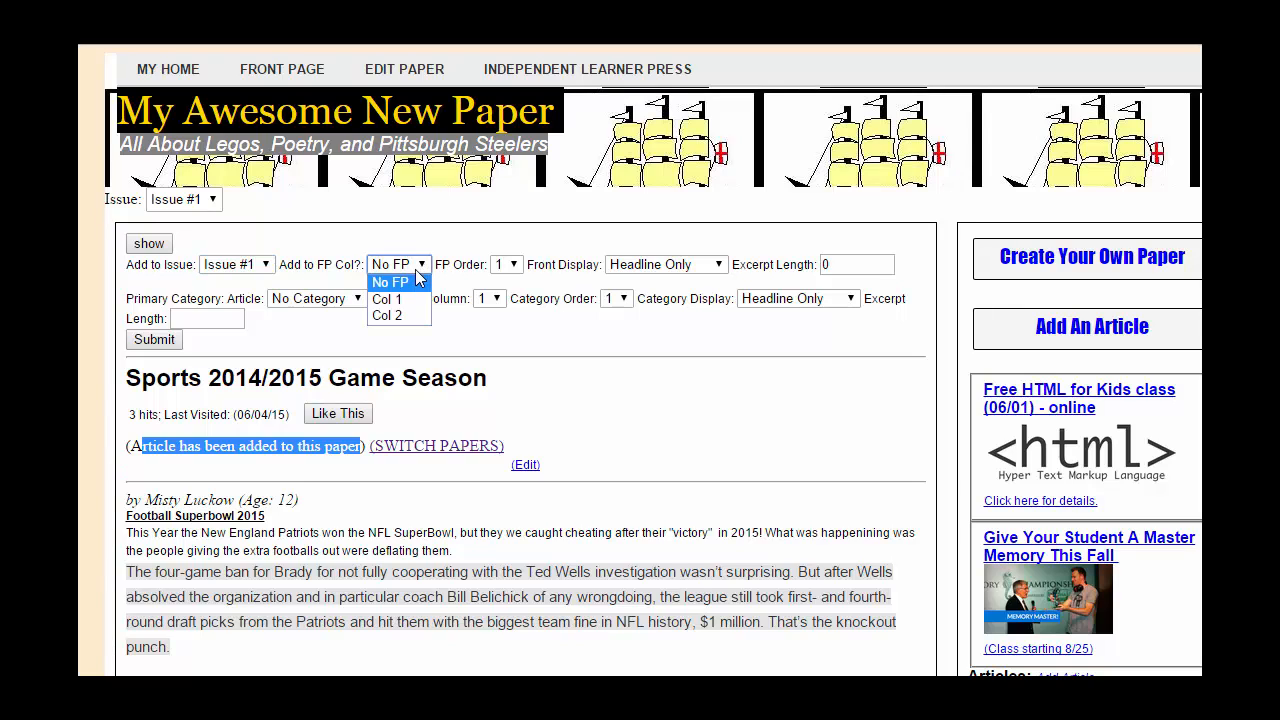
{"action": "left_click", "coordinate": [406, 300]}
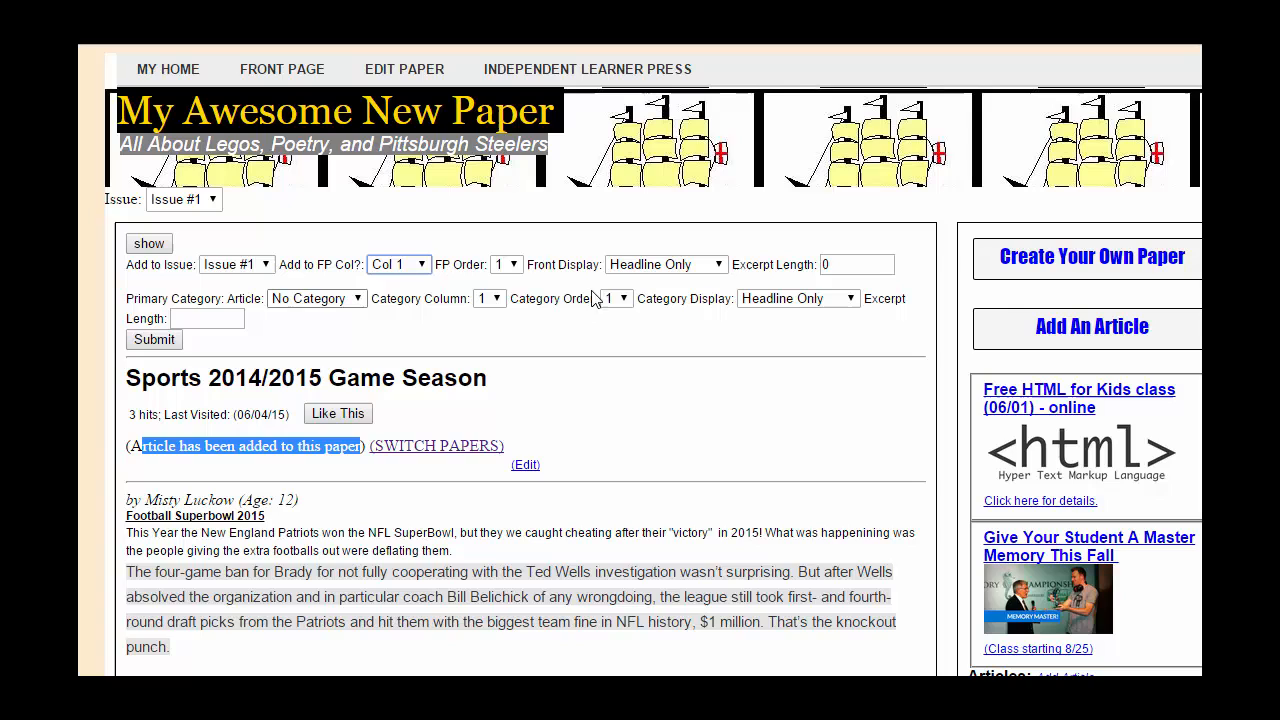
{"action": "left_click", "coordinate": [718, 268]}
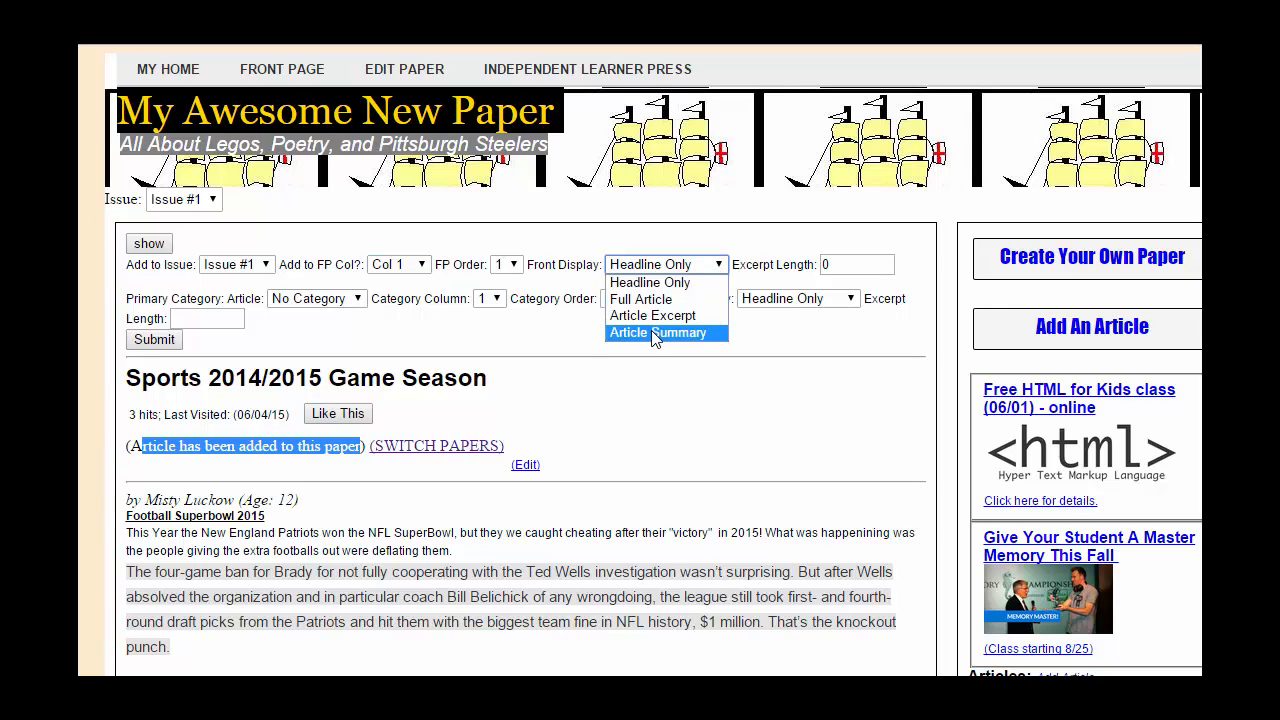
{"action": "left_click", "coordinate": [672, 240]}
{"action": "left_click_drag", "start_coordinate": [170, 290], "coordinate": [912, 297]}
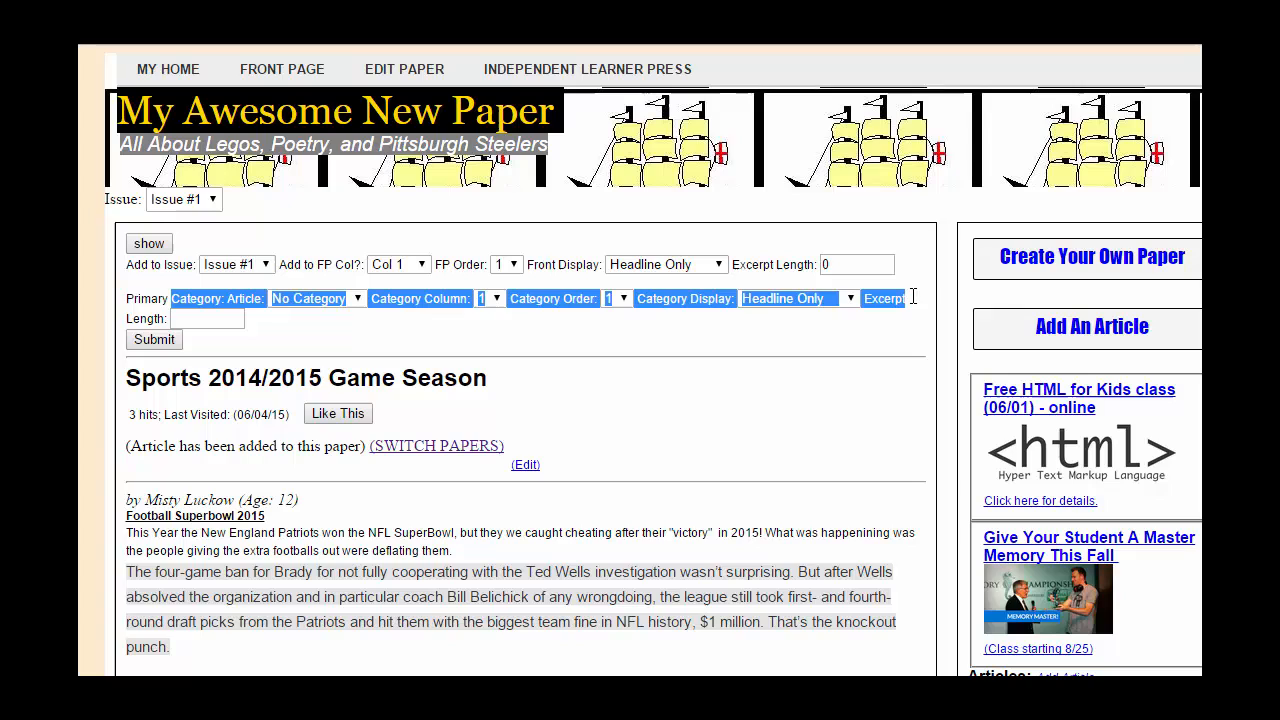
{"action": "left_click", "coordinate": [750, 330]}
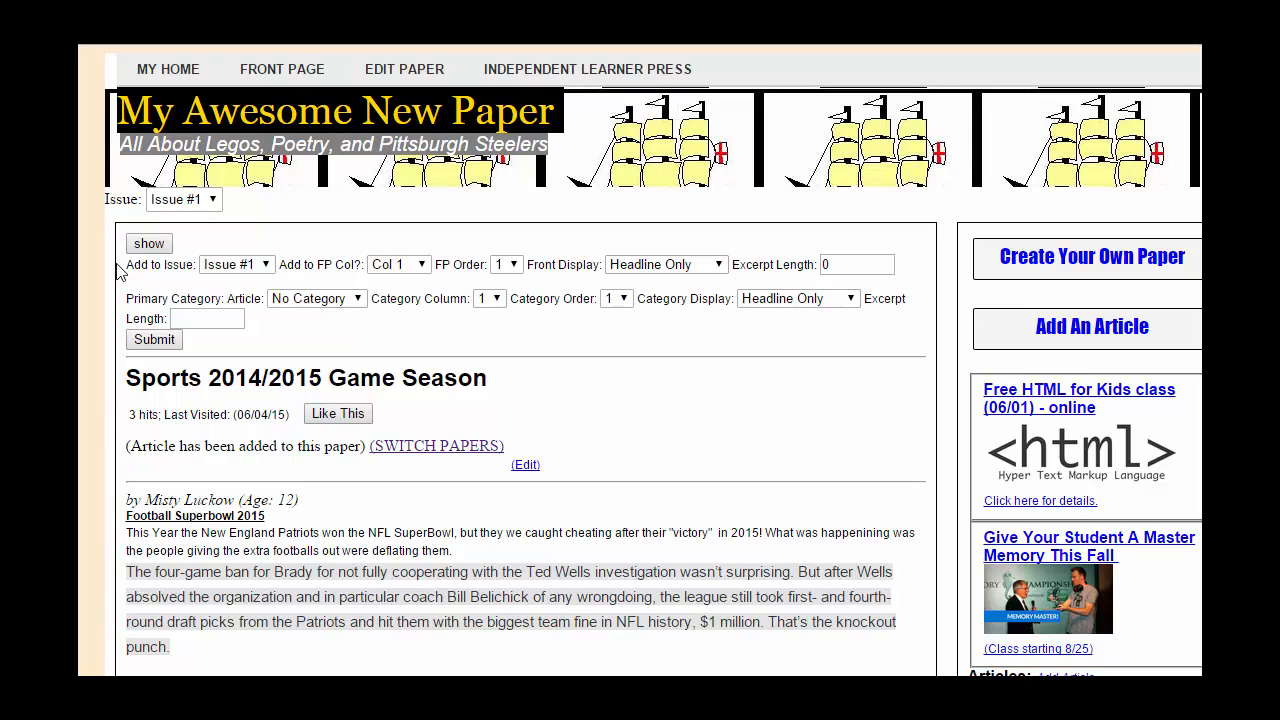
{"action": "left_click", "coordinate": [164, 342]}
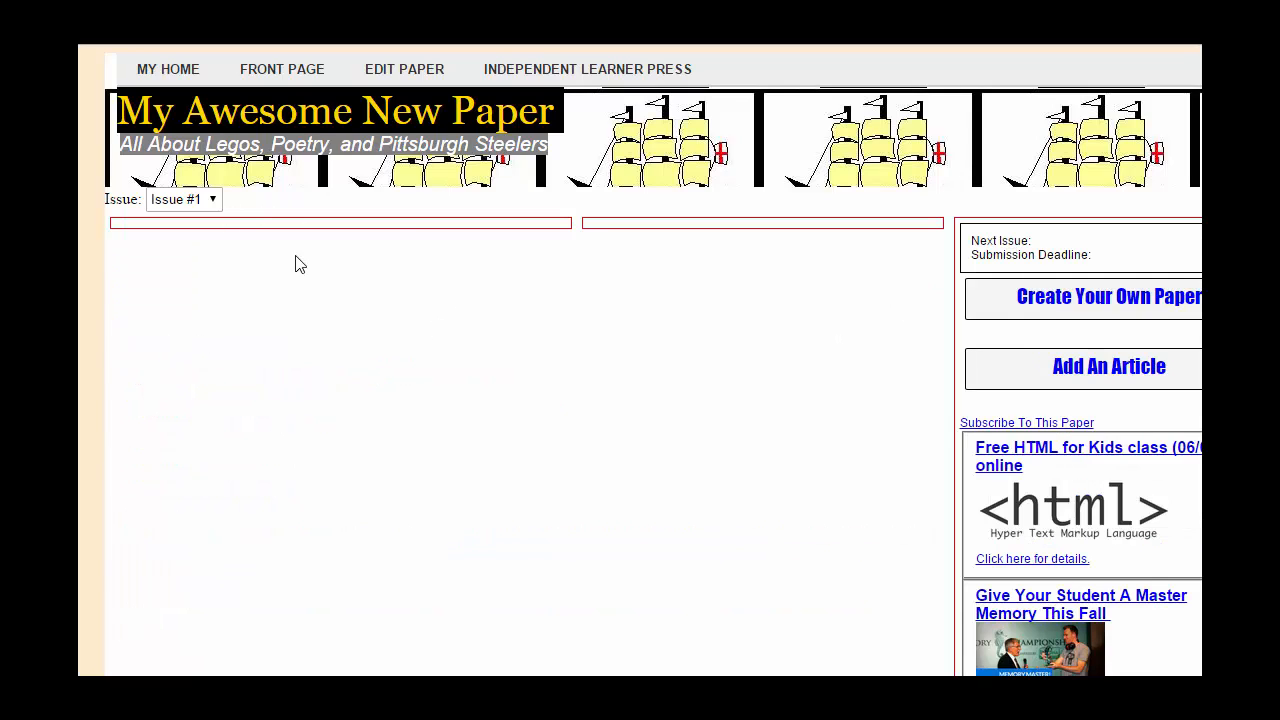
Step: Show Issue #1's front page and open the Sports 2014/2015 Game Season headline
{"action": "left_click", "coordinate": [212, 200]}
{"action": "left_click", "coordinate": [205, 245]}
{"action": "left_click", "coordinate": [206, 204]}
{"action": "left_click", "coordinate": [199, 226]}
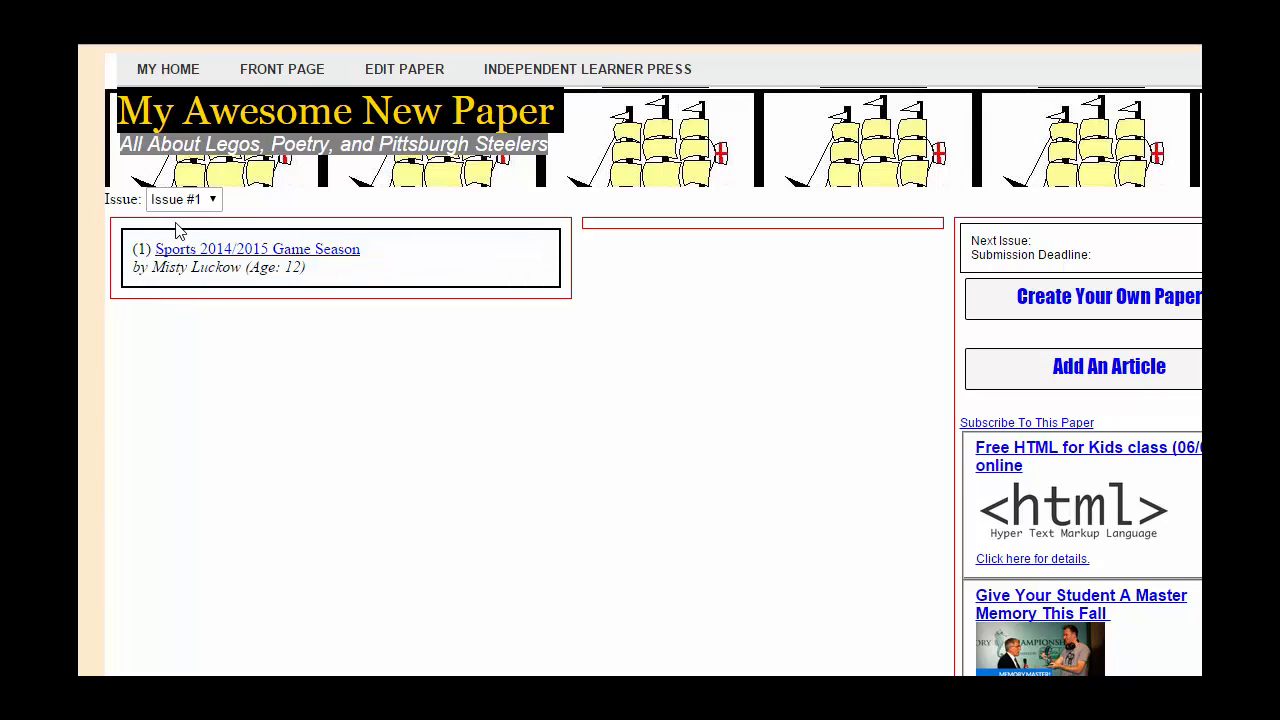
{"action": "left_click", "coordinate": [225, 252]}
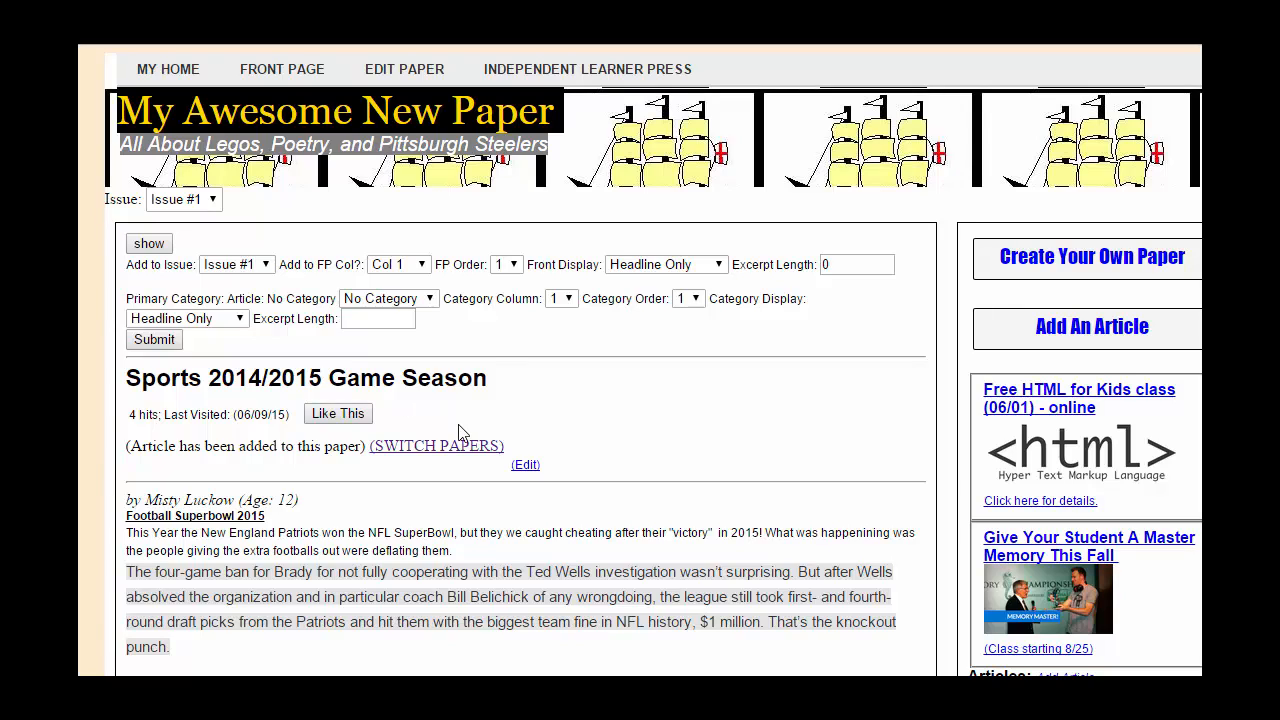
Step: Edit the article, changing New England Patriots to Pittsburgh Steelers and the headline's Sports to Fantasy
{"action": "left_click", "coordinate": [527, 467]}
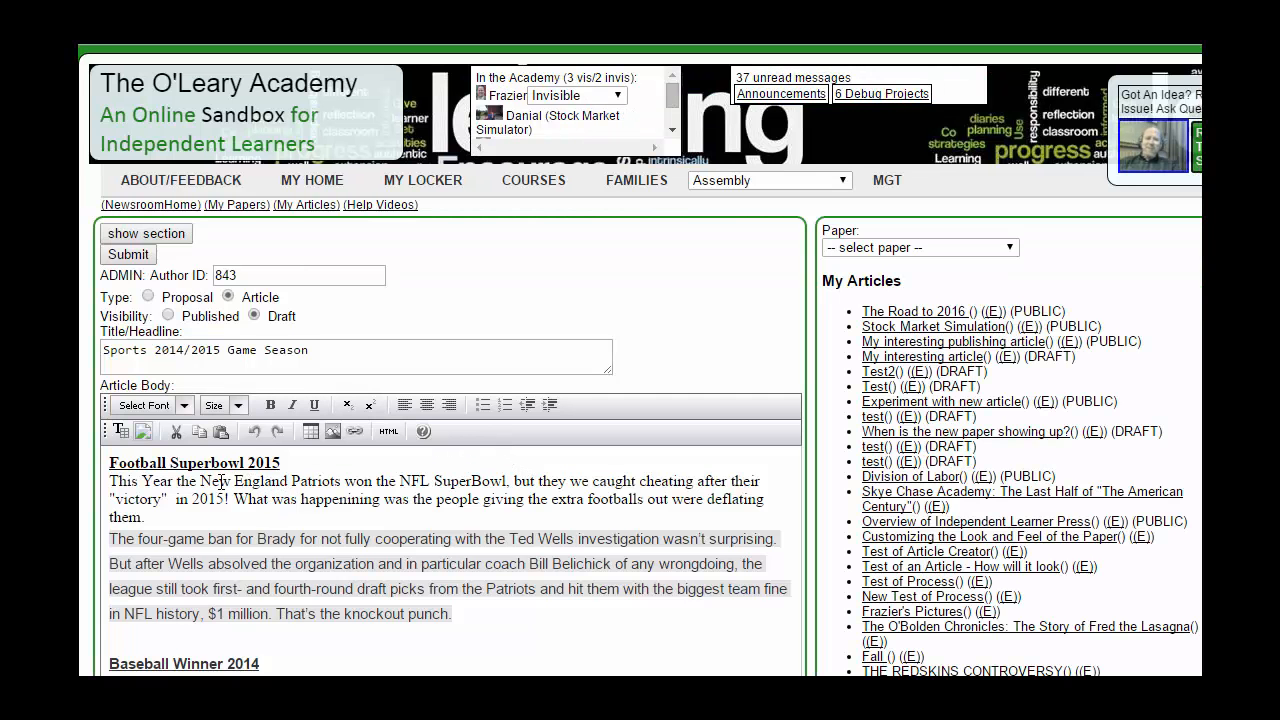
{"action": "left_click_drag", "start_coordinate": [201, 481], "coordinate": [342, 480]}
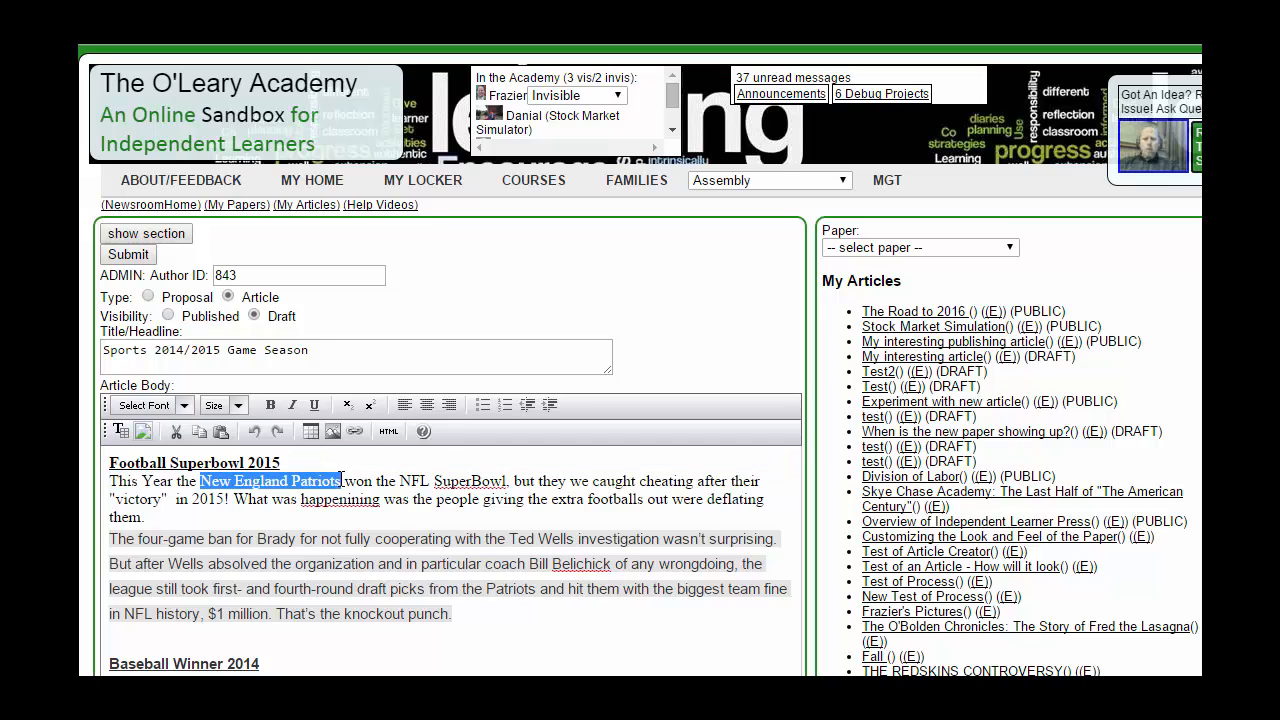
{"action": "type", "text": "Pittsburg"}
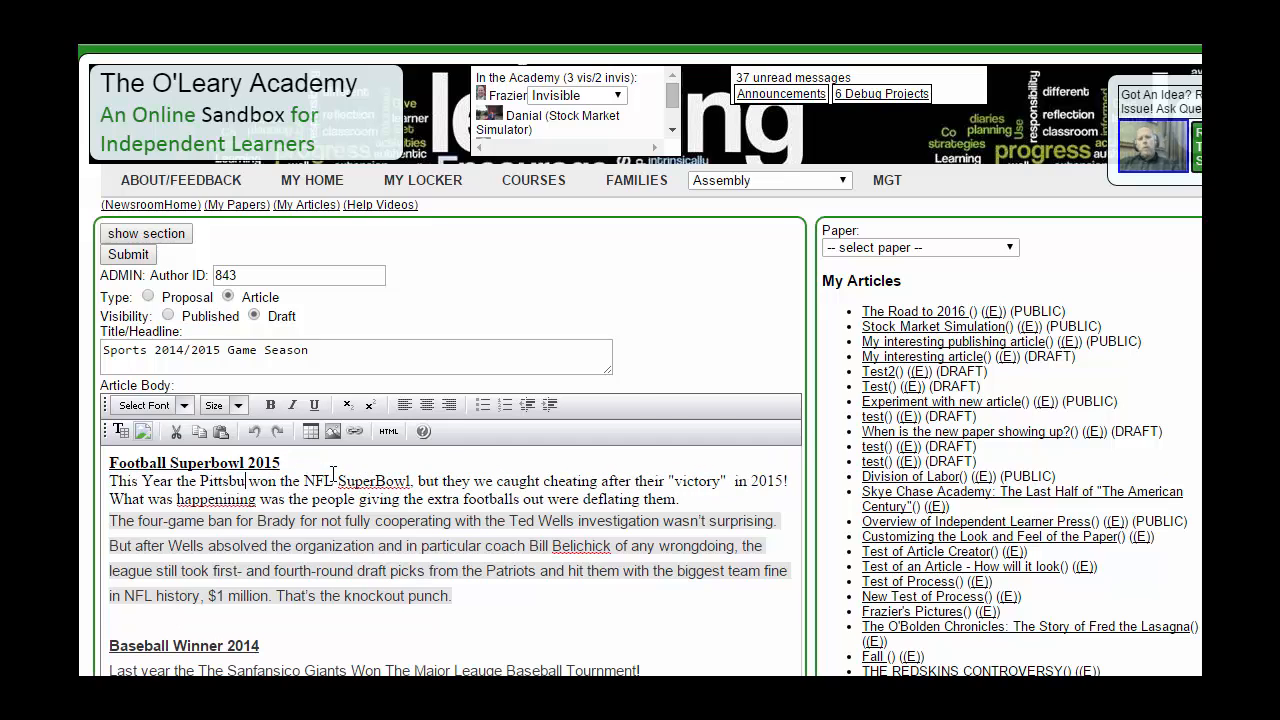
{"action": "type", "text": "h Ste"}
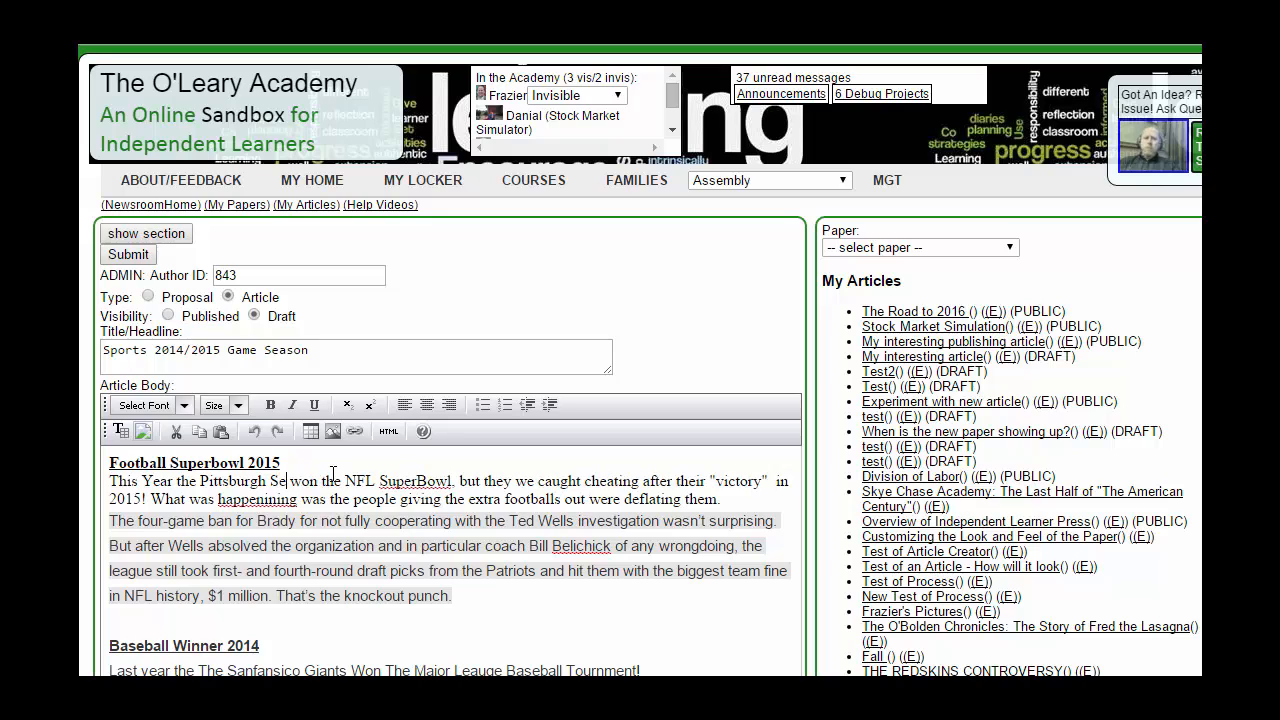
{"action": "type", "text": "elers"}
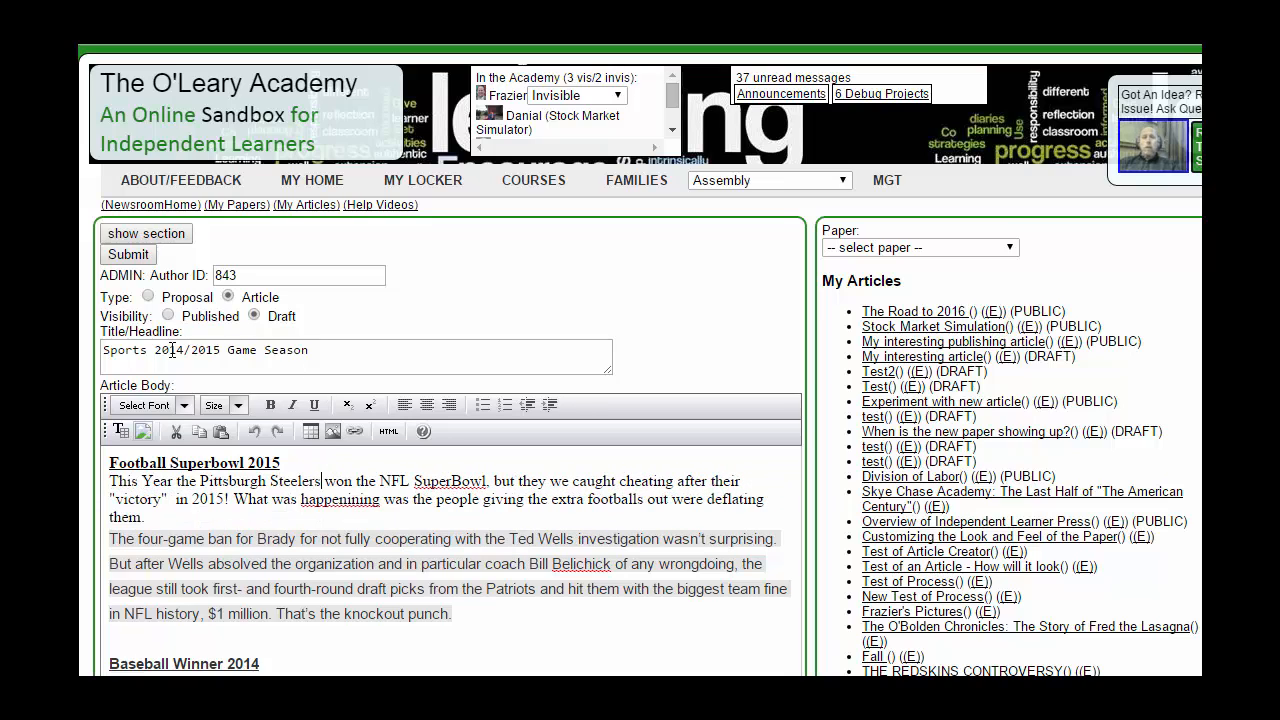
{"action": "left_click_drag", "start_coordinate": [149, 350], "coordinate": [97, 335]}
{"action": "type", "text": "Fantasy"}
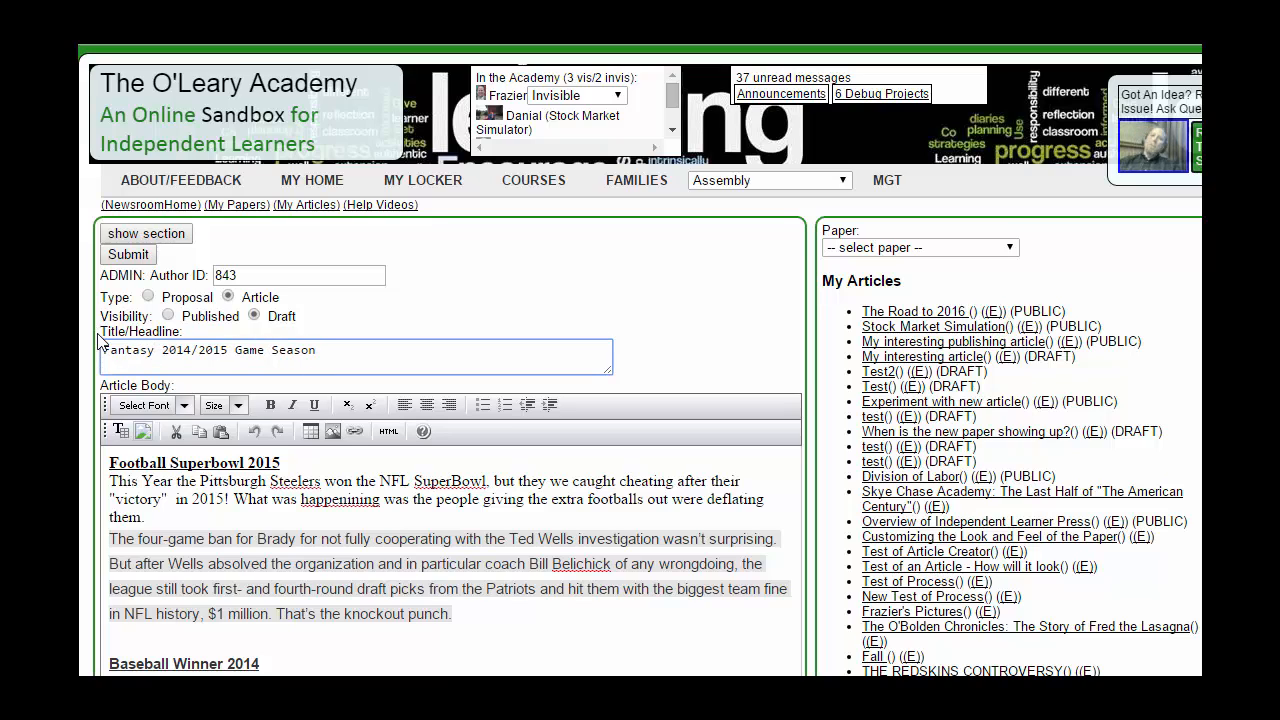
Step: Reveal the category, image and ad link fields, then return to the article page in the paper
{"action": "left_click", "coordinate": [148, 234]}
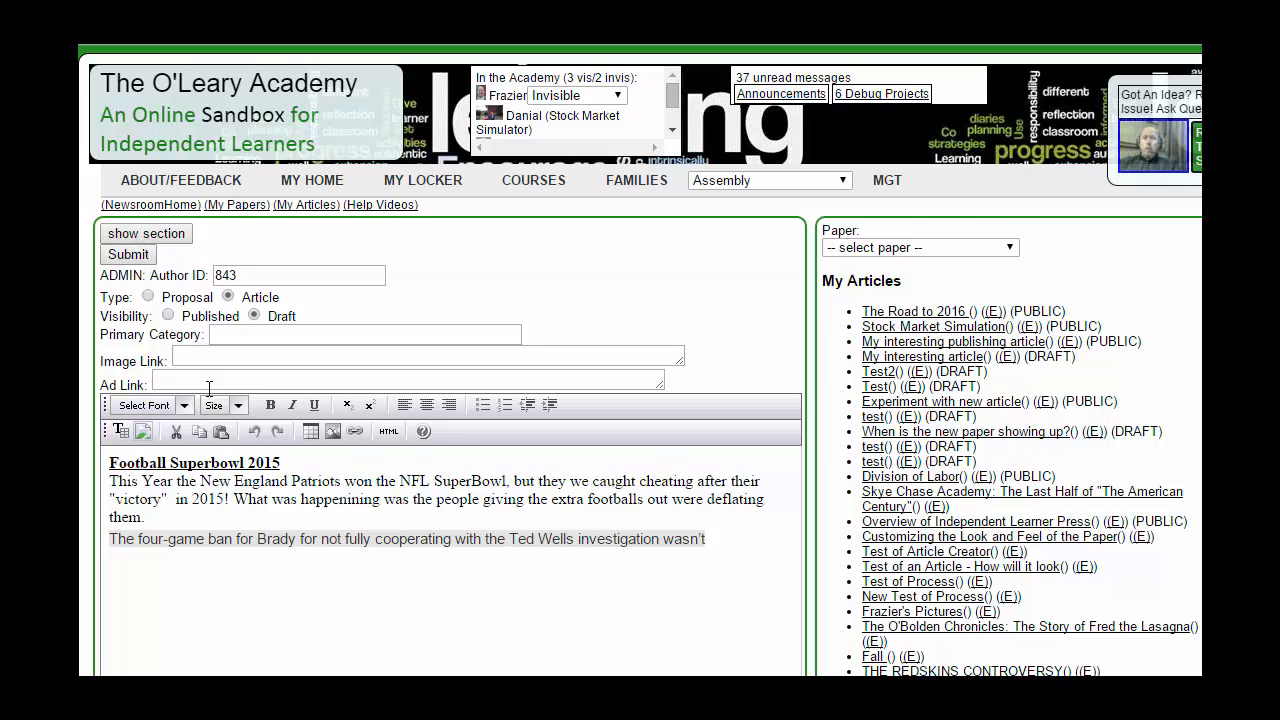
{"action": "scroll", "coordinate": [514, 371], "scroll_direction": "down", "scroll_amount": 2}
{"action": "scroll", "coordinate": [514, 371], "scroll_direction": "up", "scroll_amount": 2}
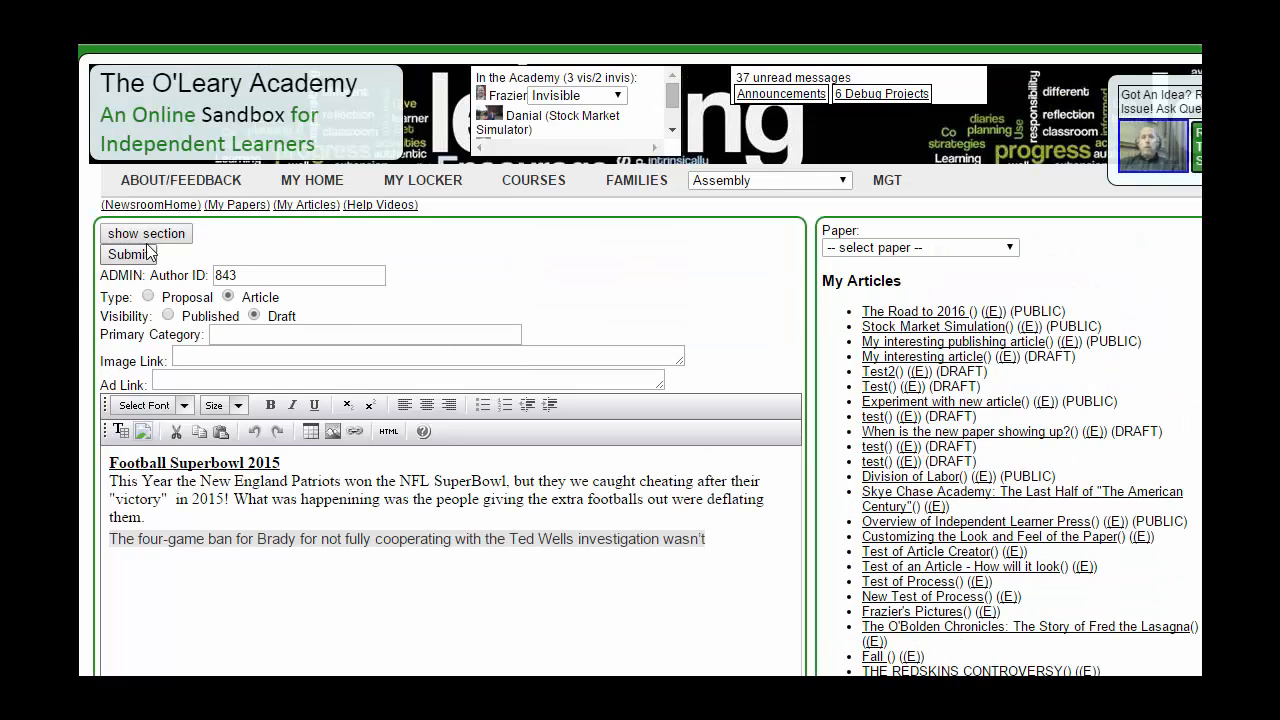
{"action": "key", "text": "alt+Left"}
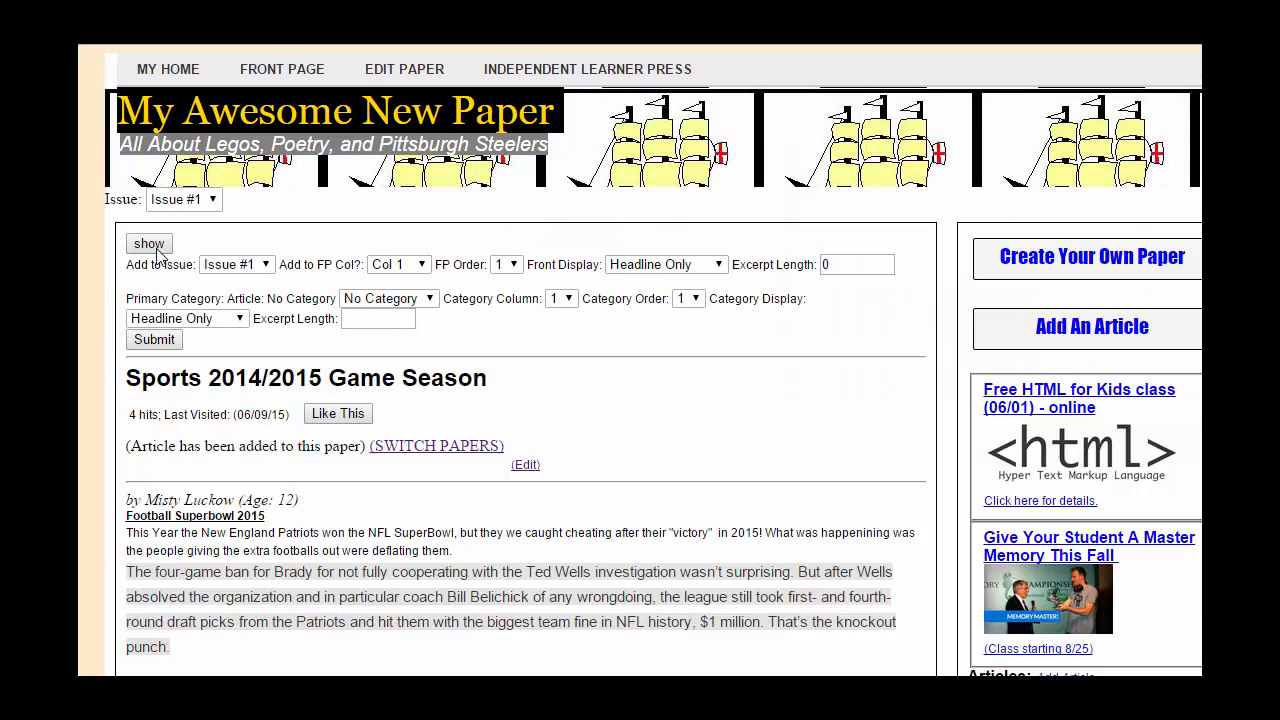
Step: Re-edit the article with Pittsburgh Steelers in the body and the title 'Fantasy 2014/2015 Game Season', then submit
{"action": "left_click", "coordinate": [514, 474]}
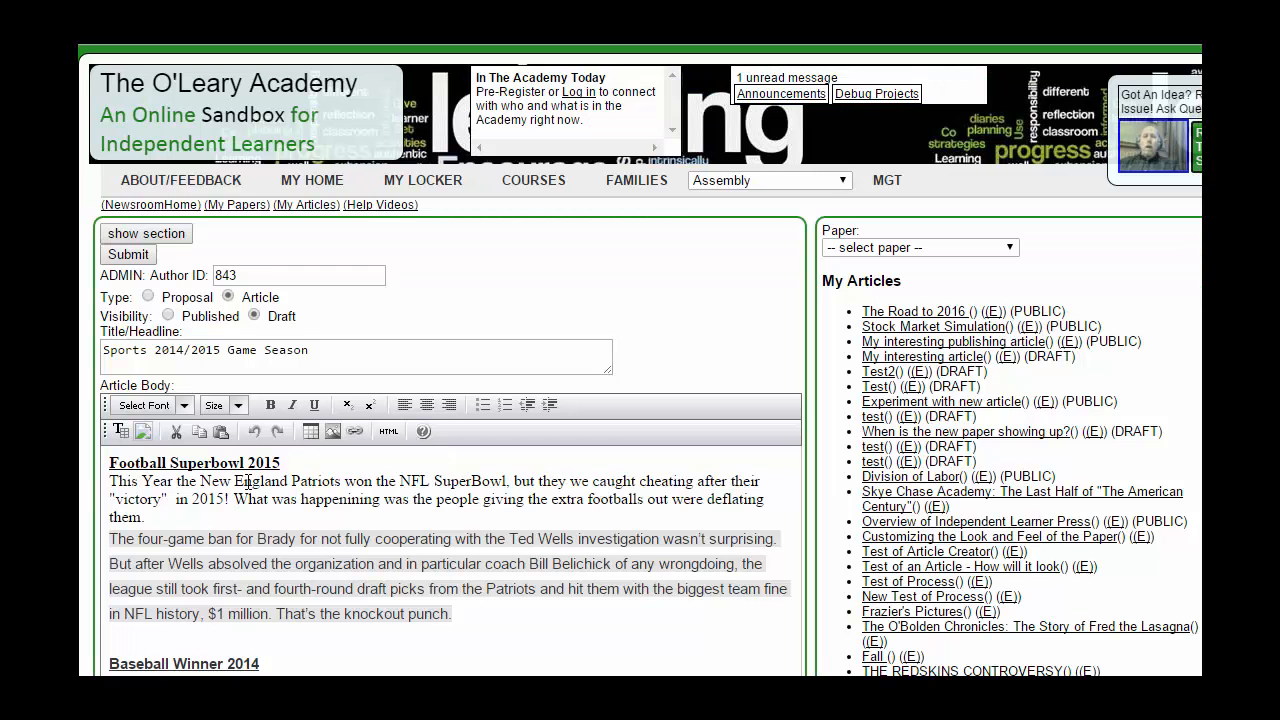
{"action": "left_click_drag", "start_coordinate": [201, 481], "coordinate": [329, 476]}
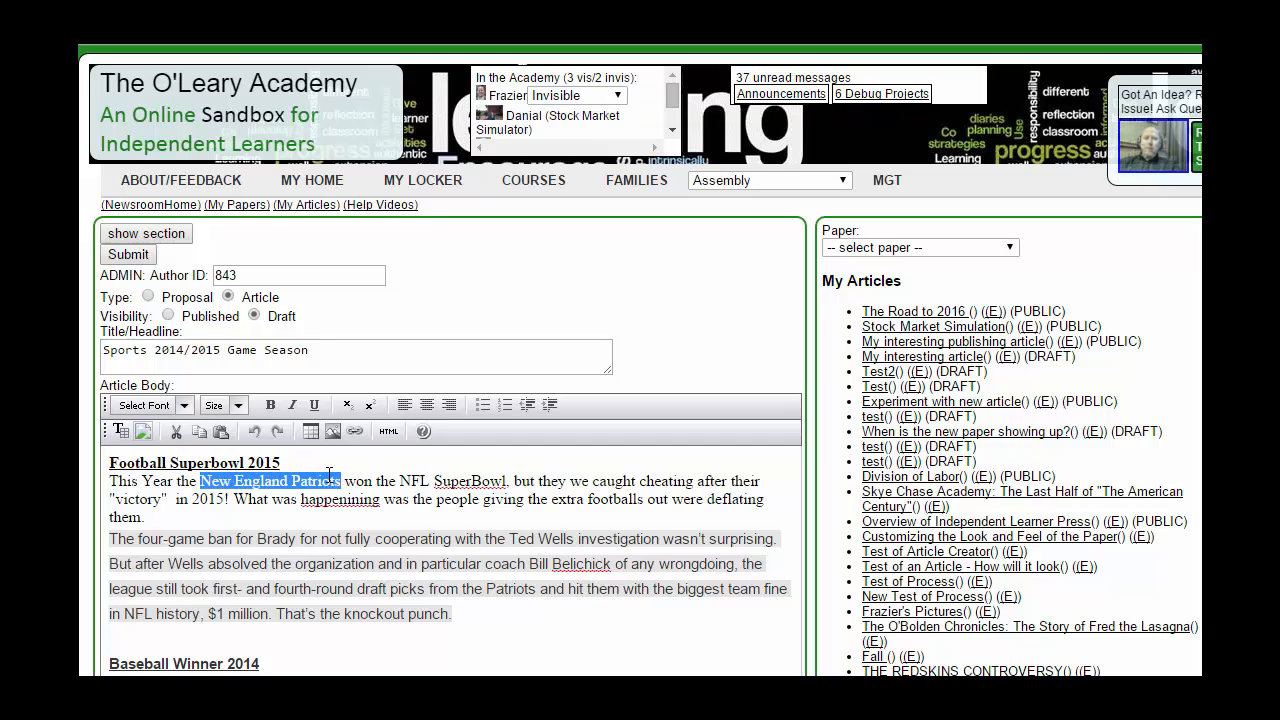
{"action": "type", "text": "Pittsburg"}
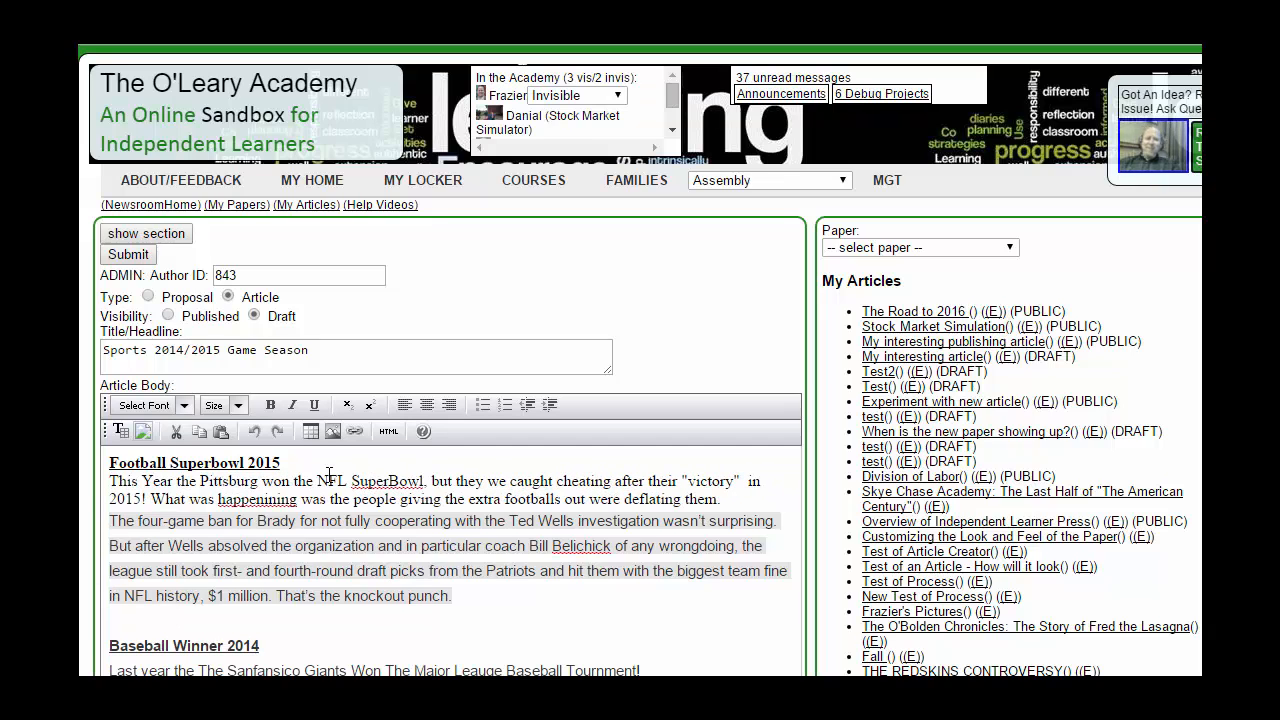
{"action": "type", "text": "h Steelers"}
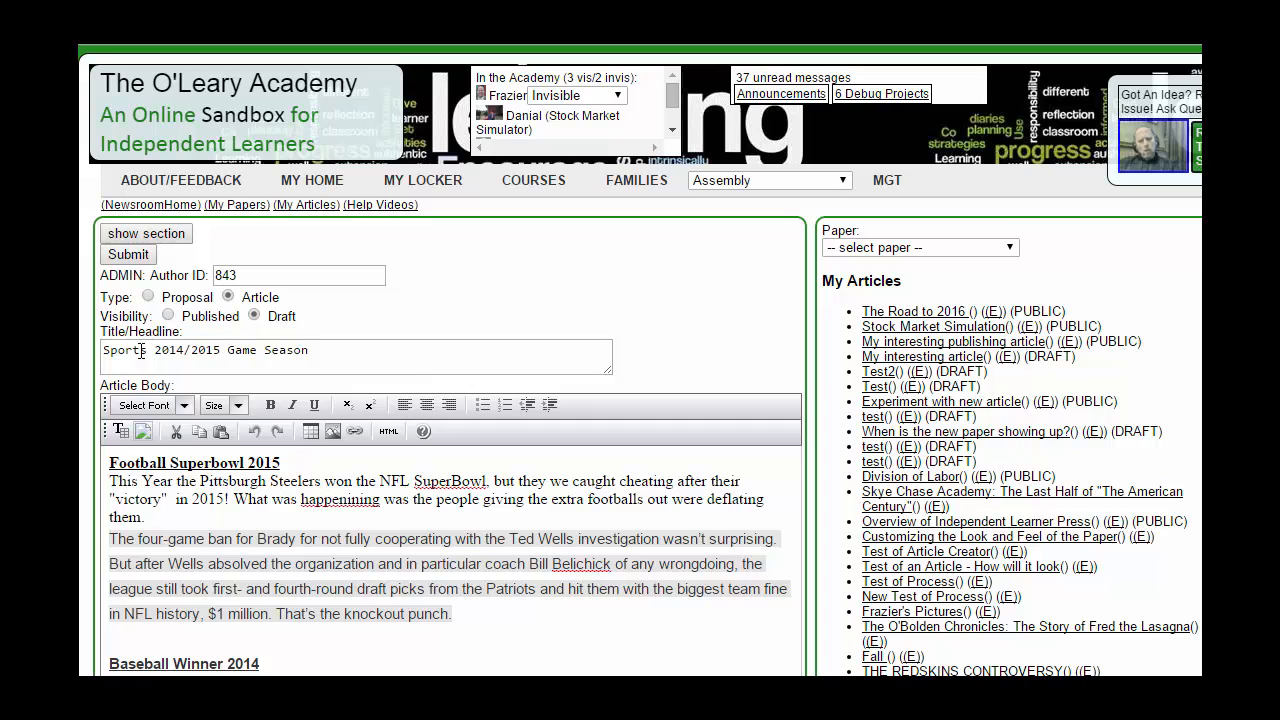
{"action": "double_click", "coordinate": [117, 353]}
{"action": "type", "text": "Fn"}
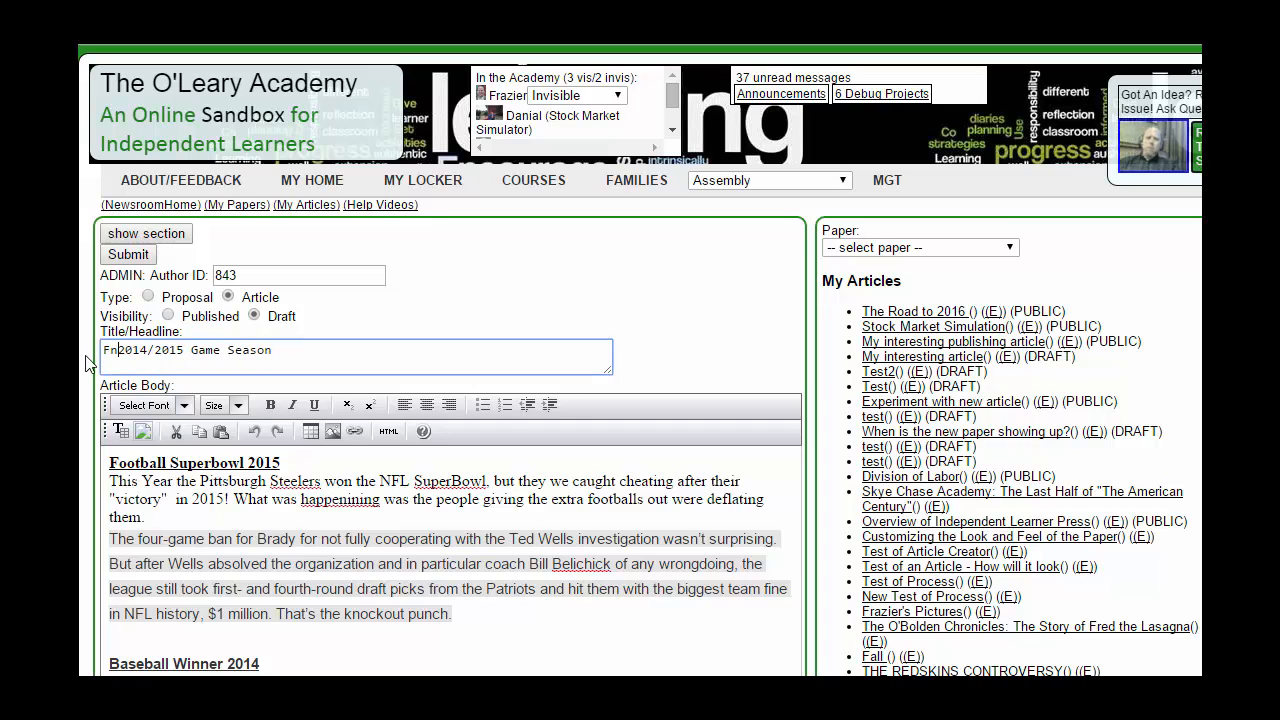
{"action": "key", "text": "BackSpace"}
{"action": "type", "text": "anta"}
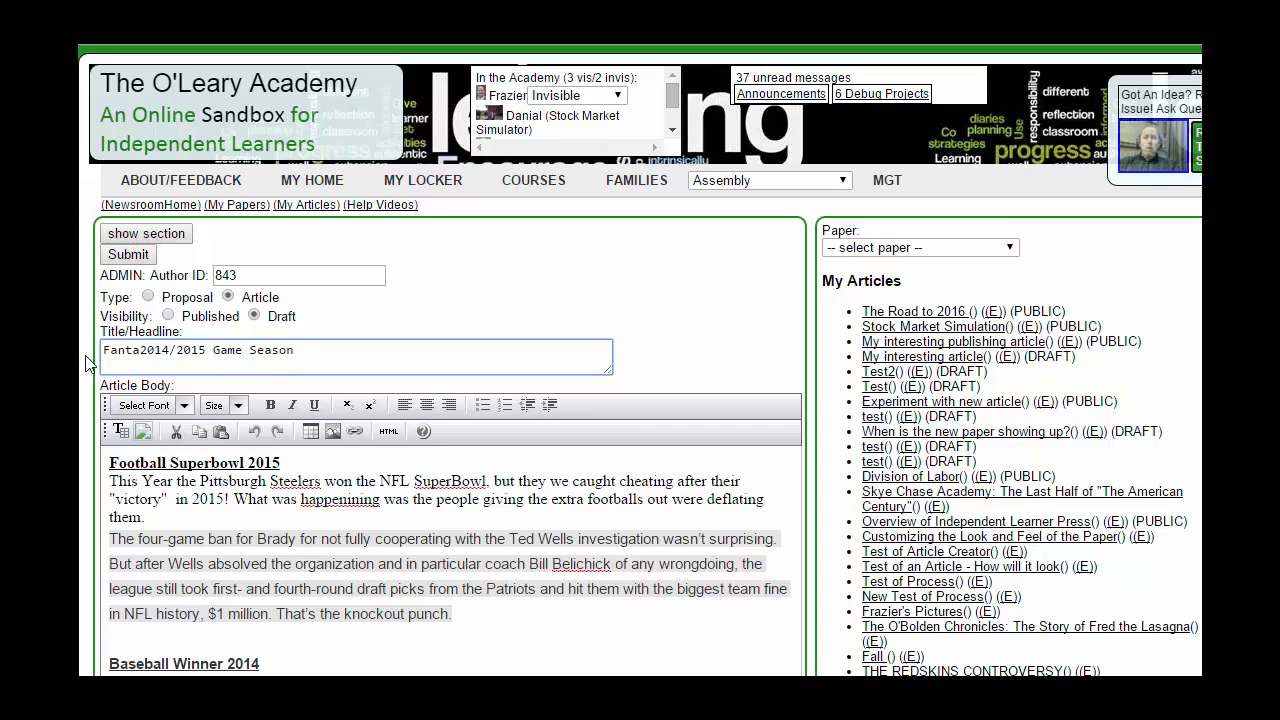
{"action": "type", "text": "sy"}
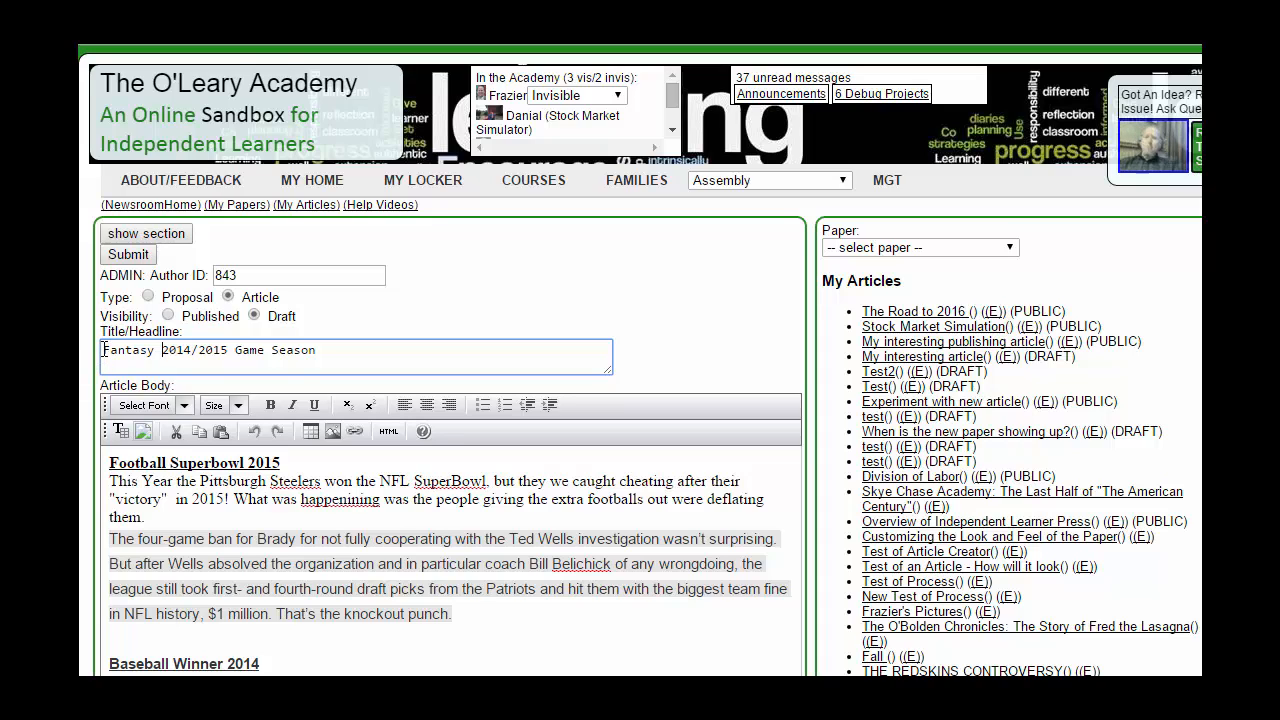
{"action": "left_click", "coordinate": [130, 256]}
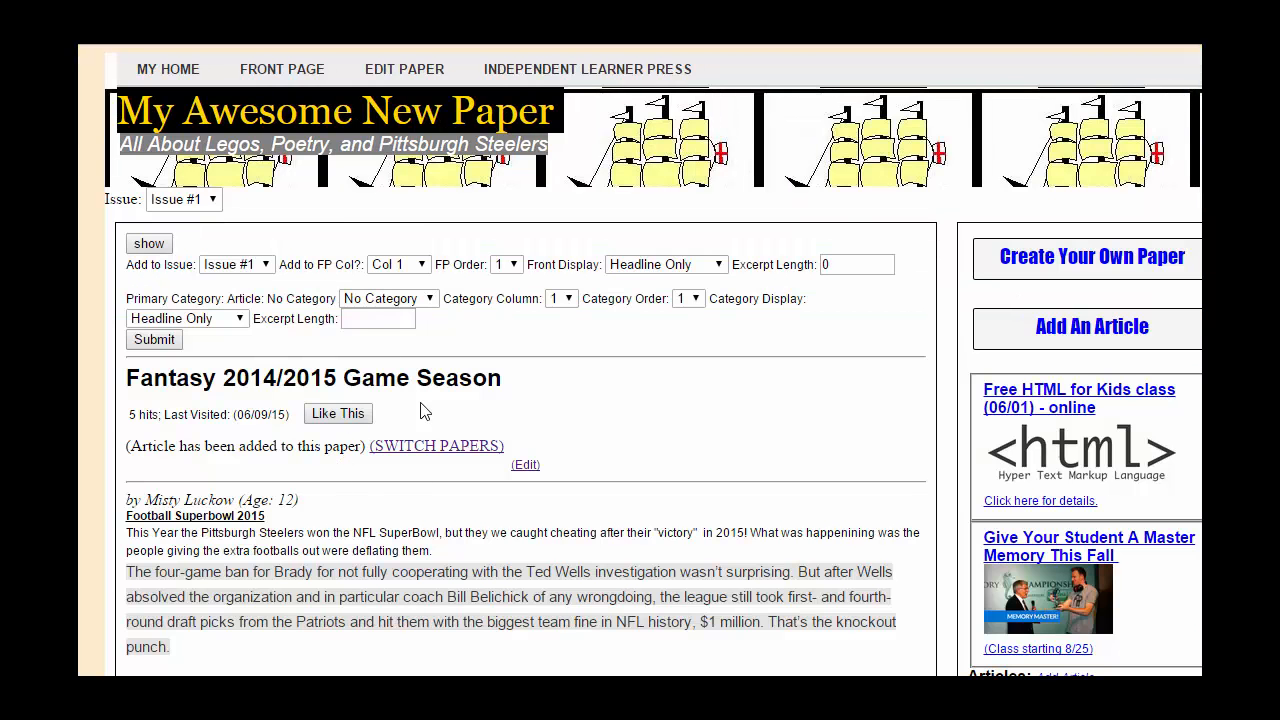
Step: Switch the front page to Issue #2 and back to Issue #1, then open the Fantasy headline
{"action": "left_click", "coordinate": [196, 203]}
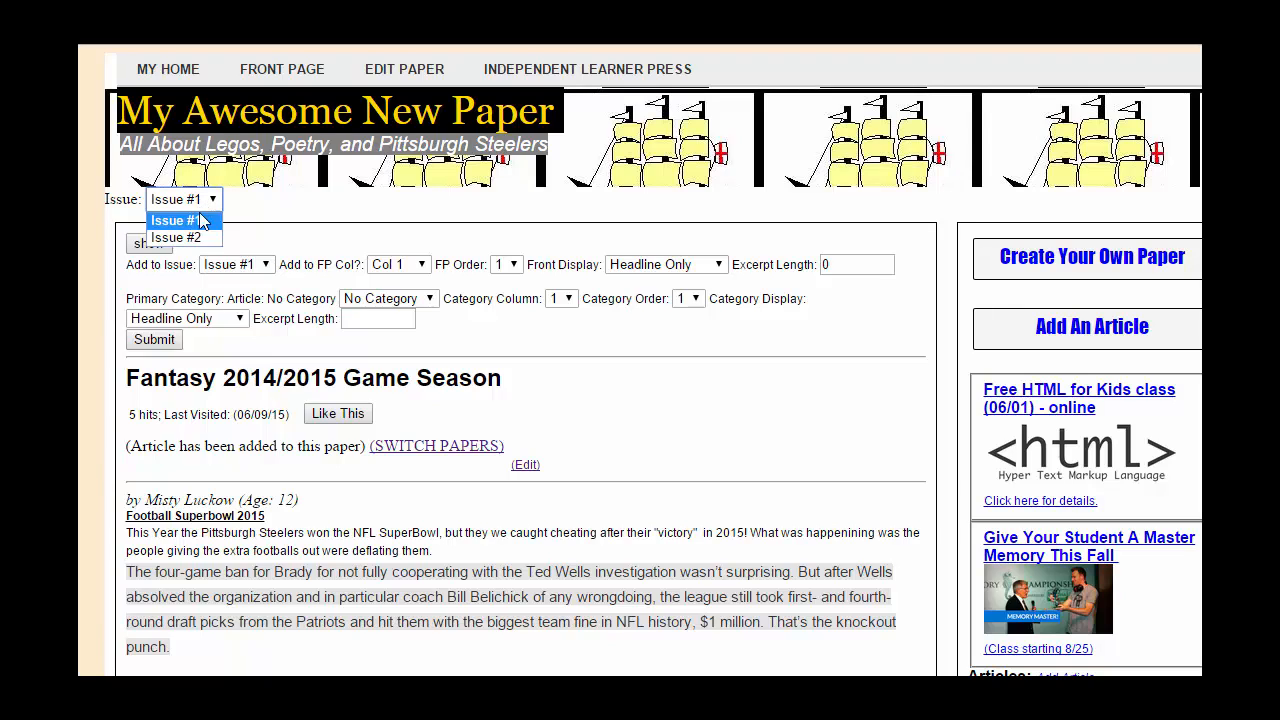
{"action": "left_click", "coordinate": [195, 238]}
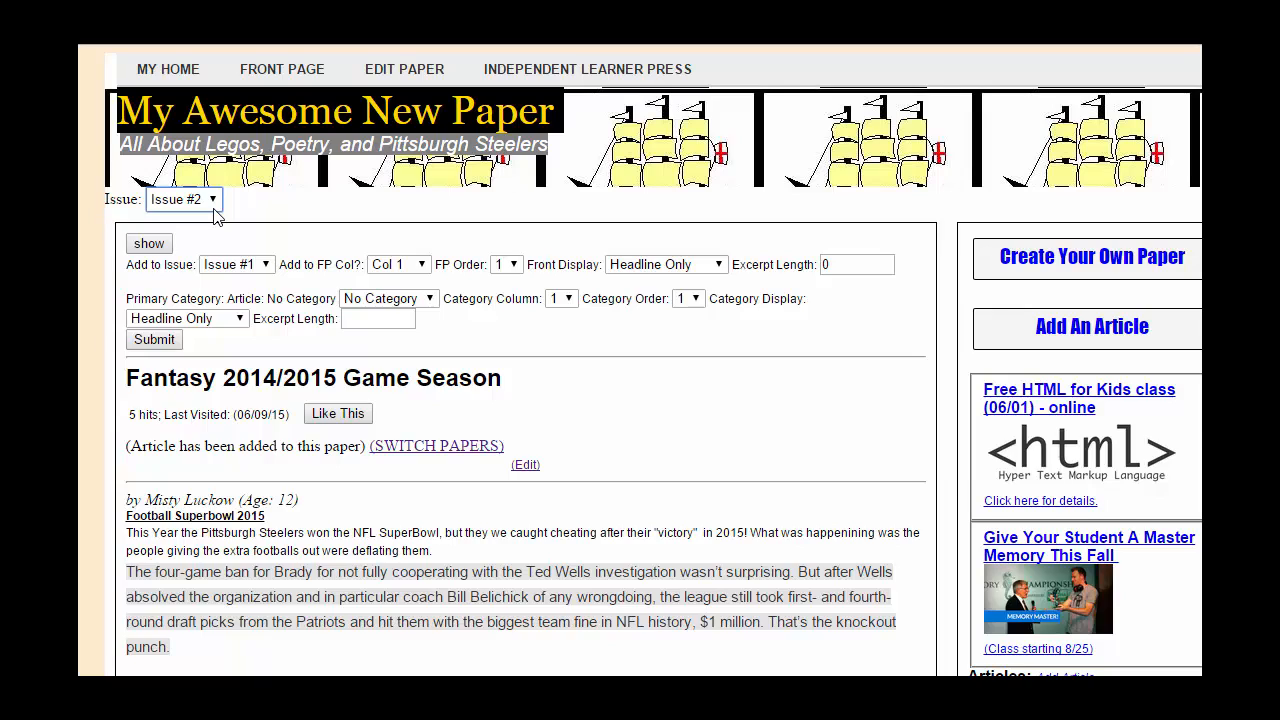
{"action": "left_click", "coordinate": [210, 206]}
{"action": "left_click", "coordinate": [216, 222]}
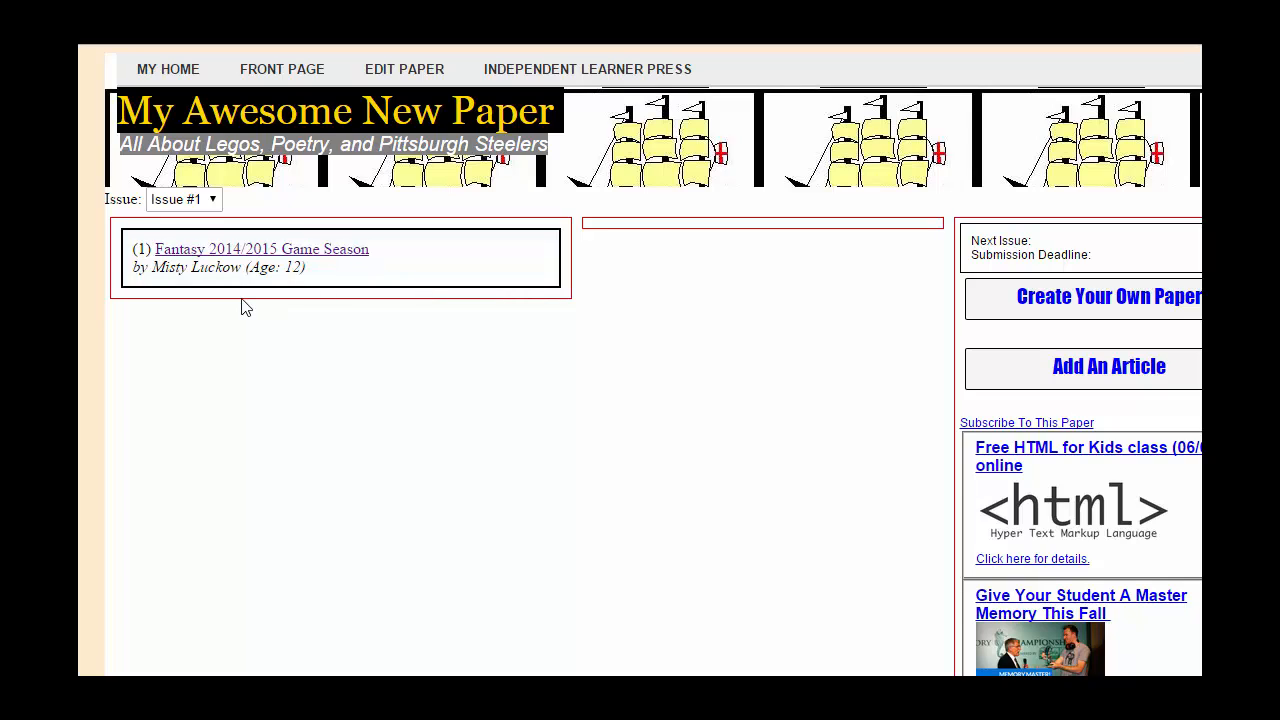
{"action": "left_click", "coordinate": [265, 250]}
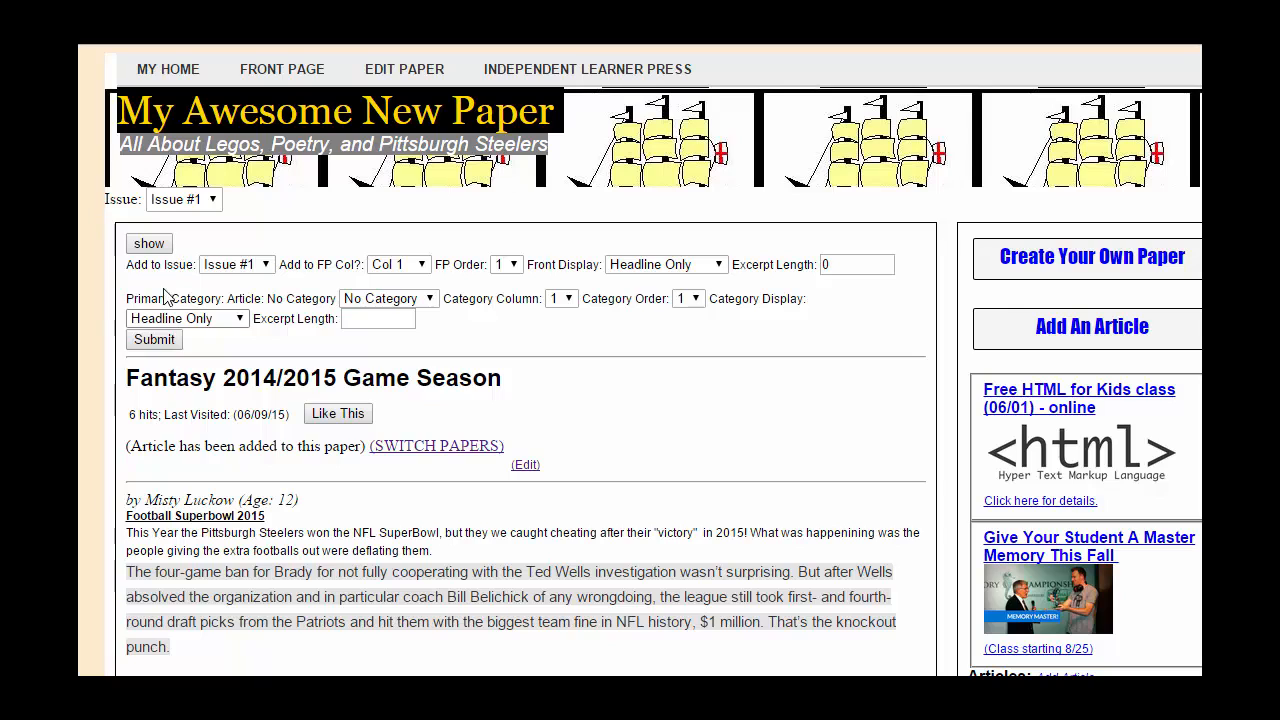
Step: Copy the tiger-and-cub image's web address and paste it into the article's Image Link field
{"action": "left_click", "coordinate": [149, 243]}
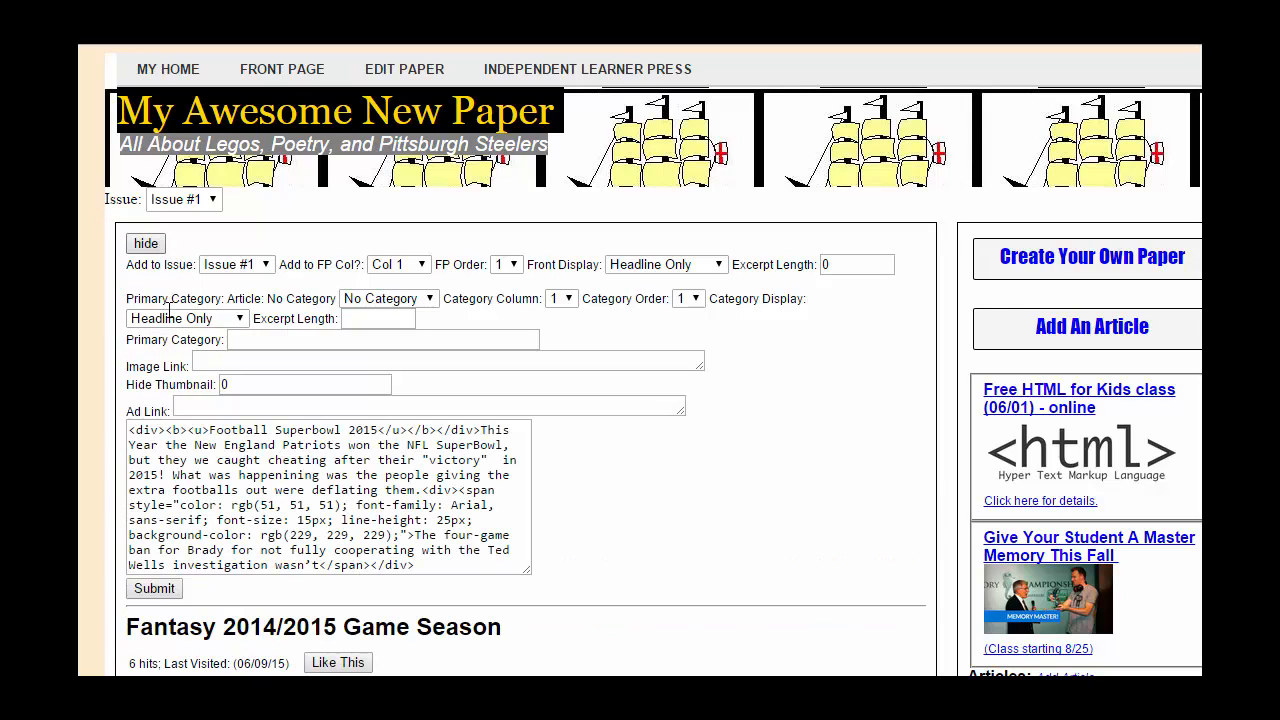
{"action": "left_click", "coordinate": [253, 363]}
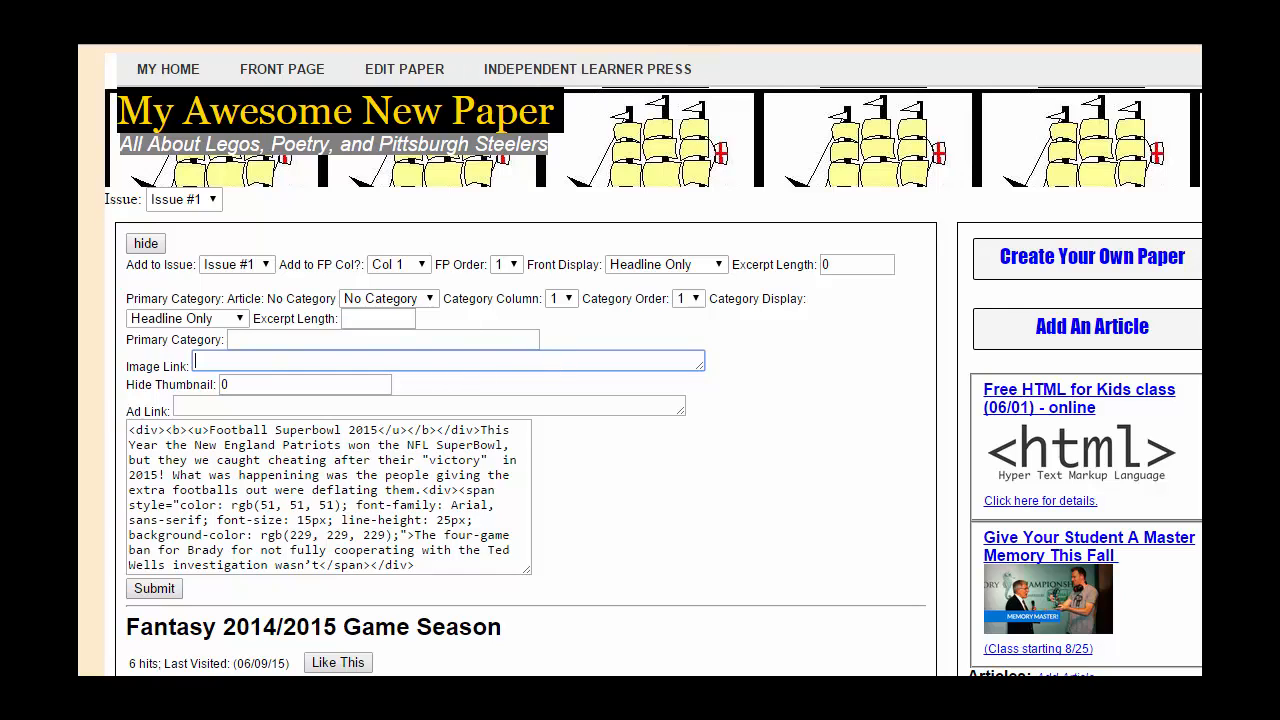
{"action": "left_click", "coordinate": [335, 8]}
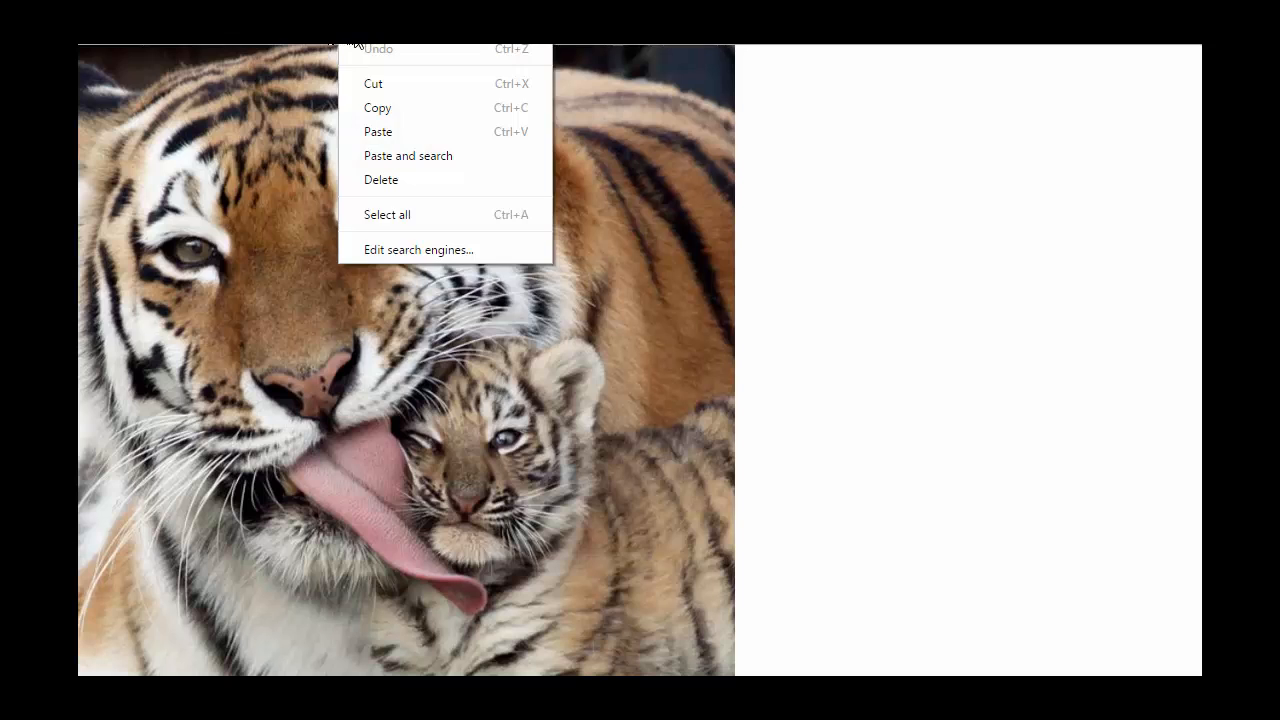
{"action": "right_click", "coordinate": [338, 34]}
{"action": "left_click", "coordinate": [389, 99]}
{"action": "left_click", "coordinate": [455, 10]}
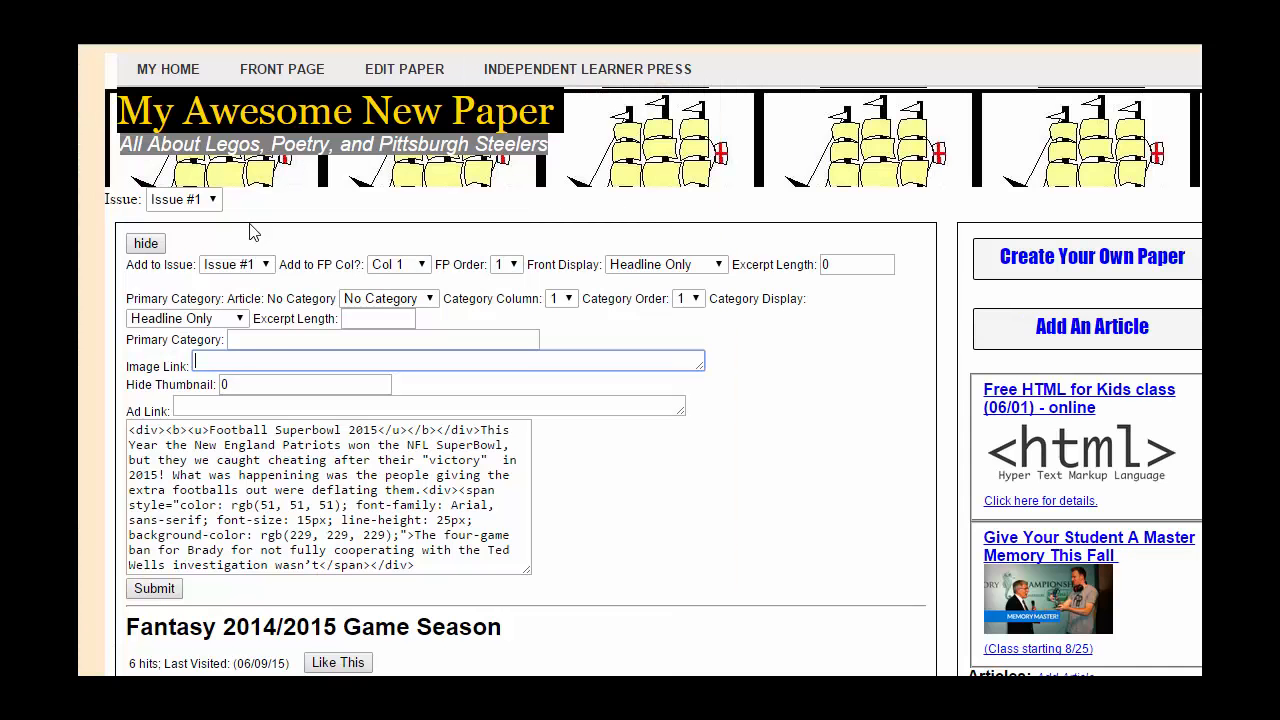
{"action": "key", "text": "ctrl+v"}
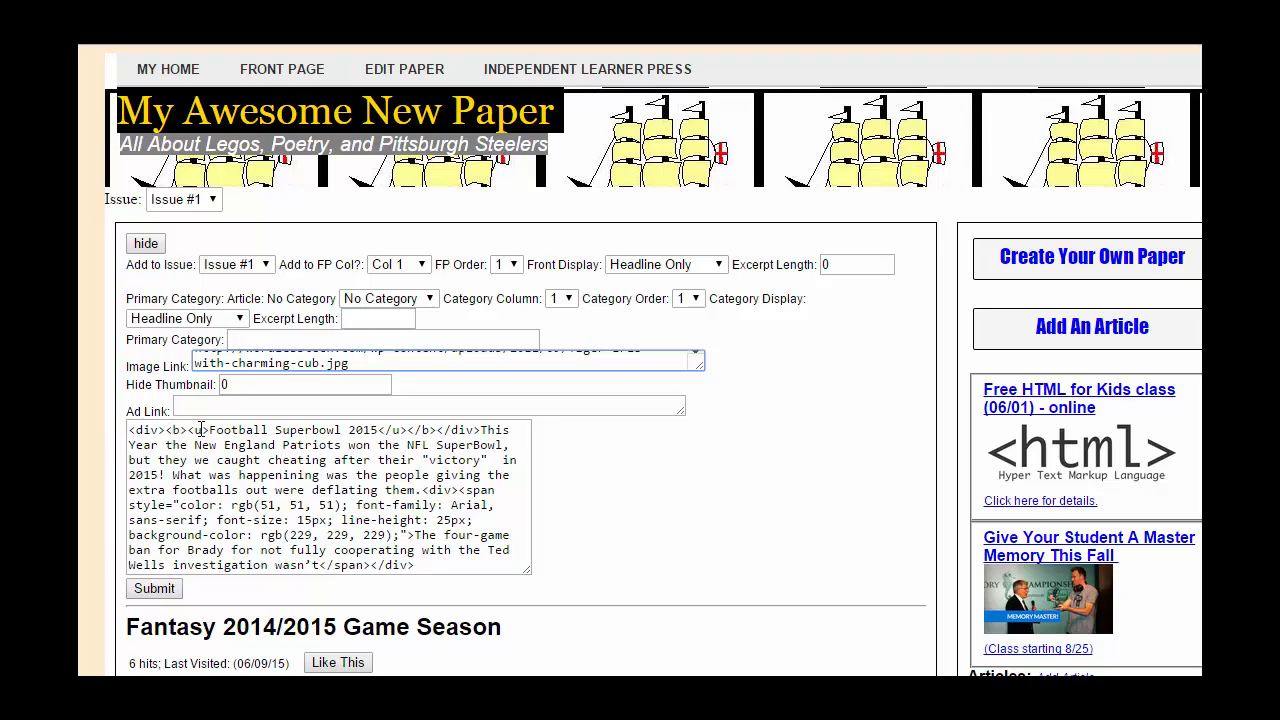
Step: Set front display to Article Summary and replace the summary HTML with 'An alternative history of the 2014 NFL season'
{"action": "left_click", "coordinate": [727, 264]}
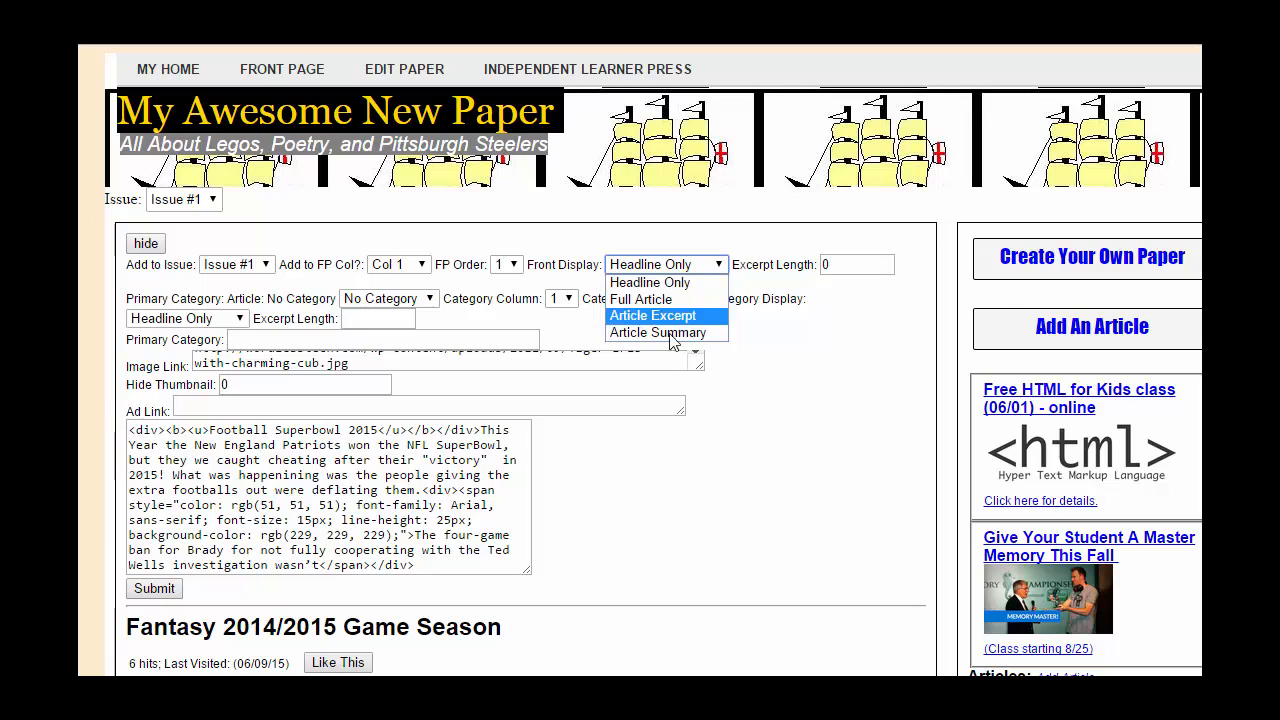
{"action": "left_click", "coordinate": [668, 333]}
{"action": "left_click_drag", "start_coordinate": [430, 566], "coordinate": [320, 551]}
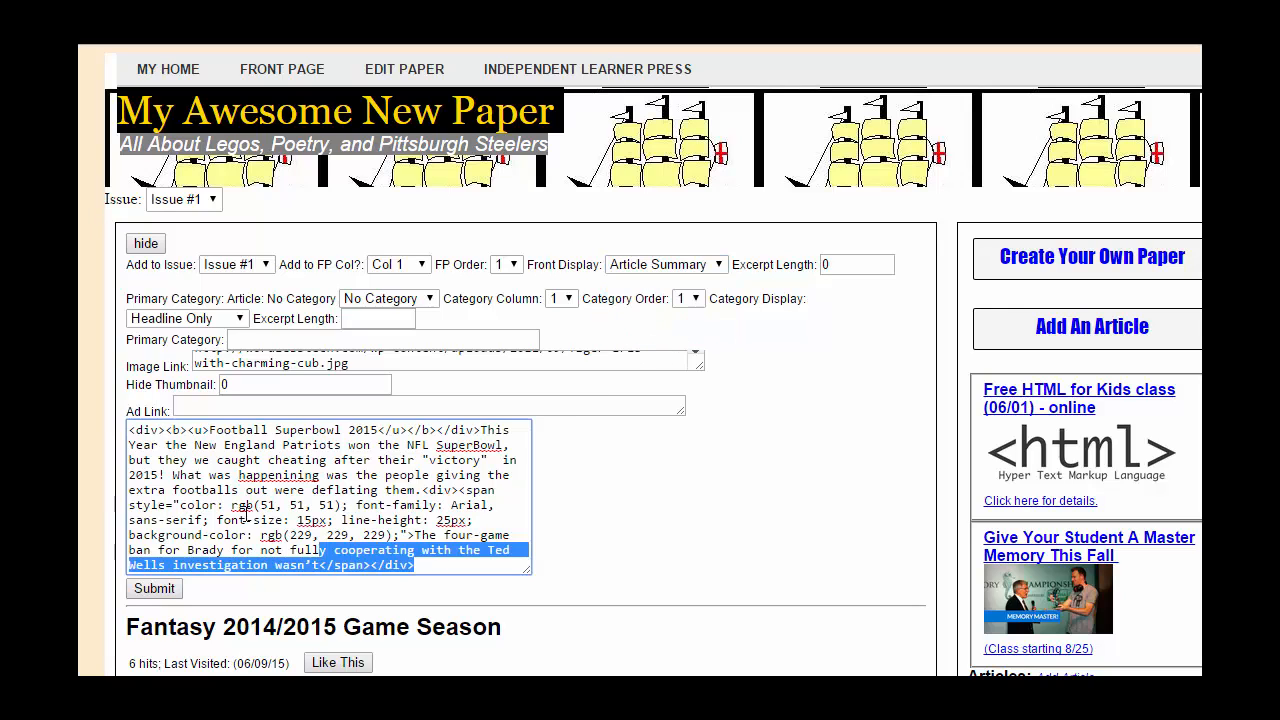
{"action": "left_click_drag", "start_coordinate": [245, 512], "coordinate": [128, 430]}
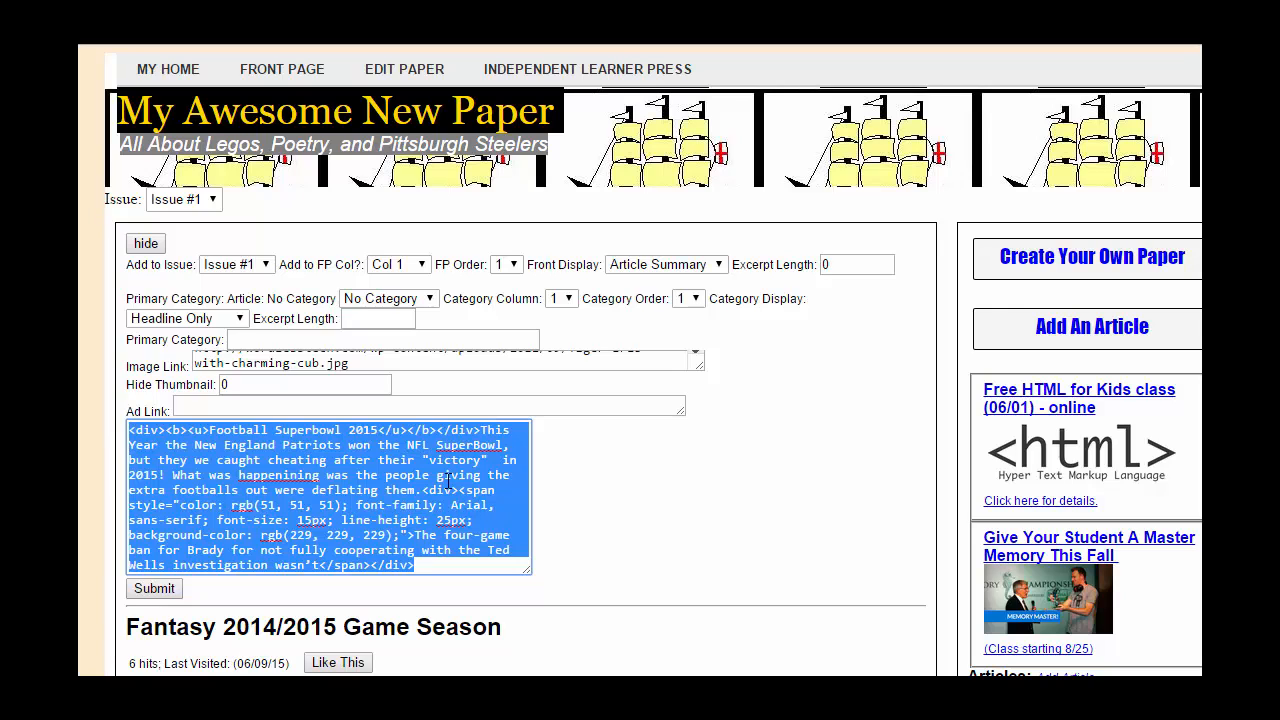
{"action": "left_click", "coordinate": [164, 441]}
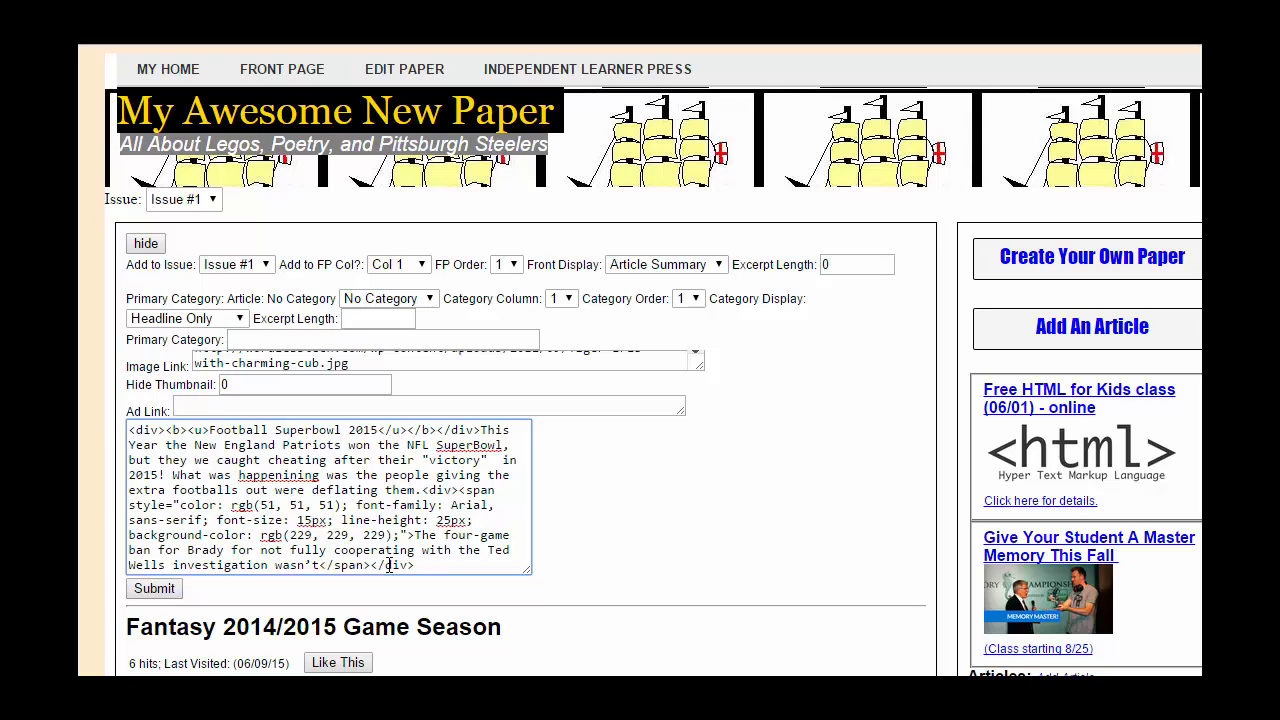
{"action": "left_click_drag", "start_coordinate": [372, 566], "coordinate": [440, 568]}
{"action": "left_click", "coordinate": [440, 568]}
{"action": "left_click_drag", "start_coordinate": [427, 563], "coordinate": [84, 422]}
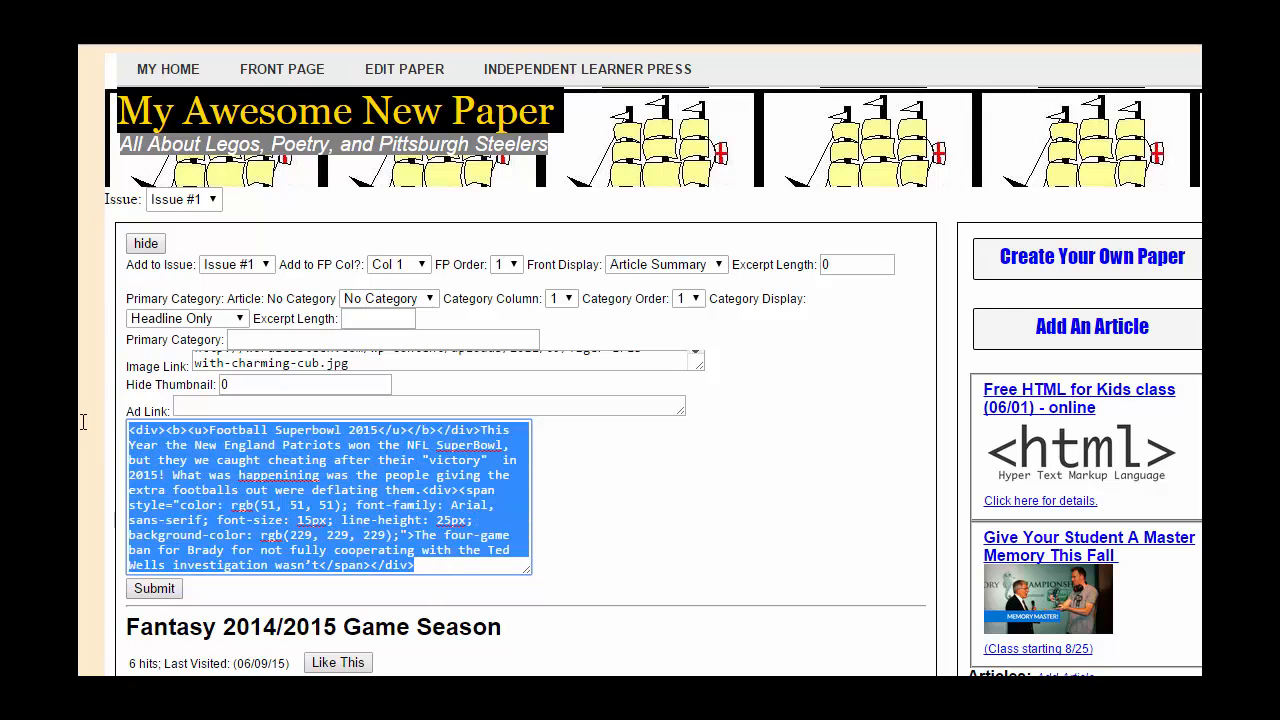
{"action": "type", "text": "Th"}
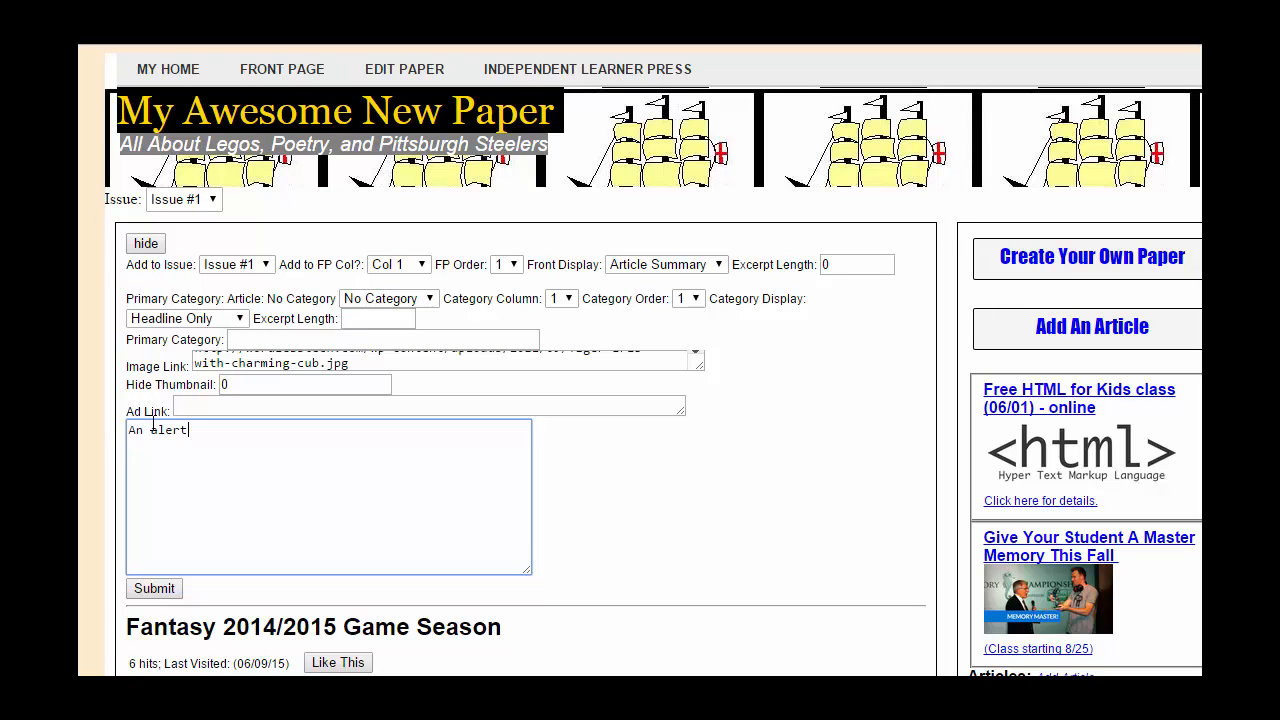
{"action": "type", "text": " alternative history of the 20"}
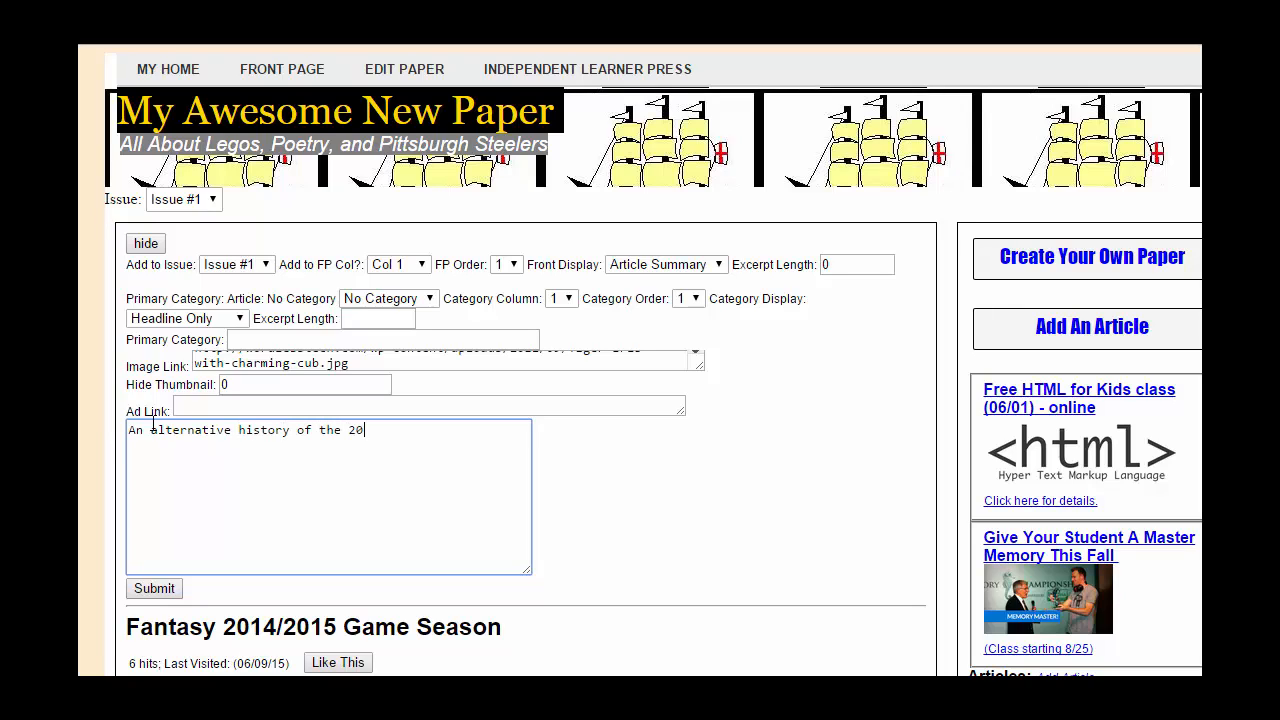
{"action": "type", "text": "14 NFL season"}
{"action": "left_click", "coordinate": [700, 277]}
Step: Place the article in front-page Col 2 with Article Summary display and submit
{"action": "left_click", "coordinate": [703, 276]}
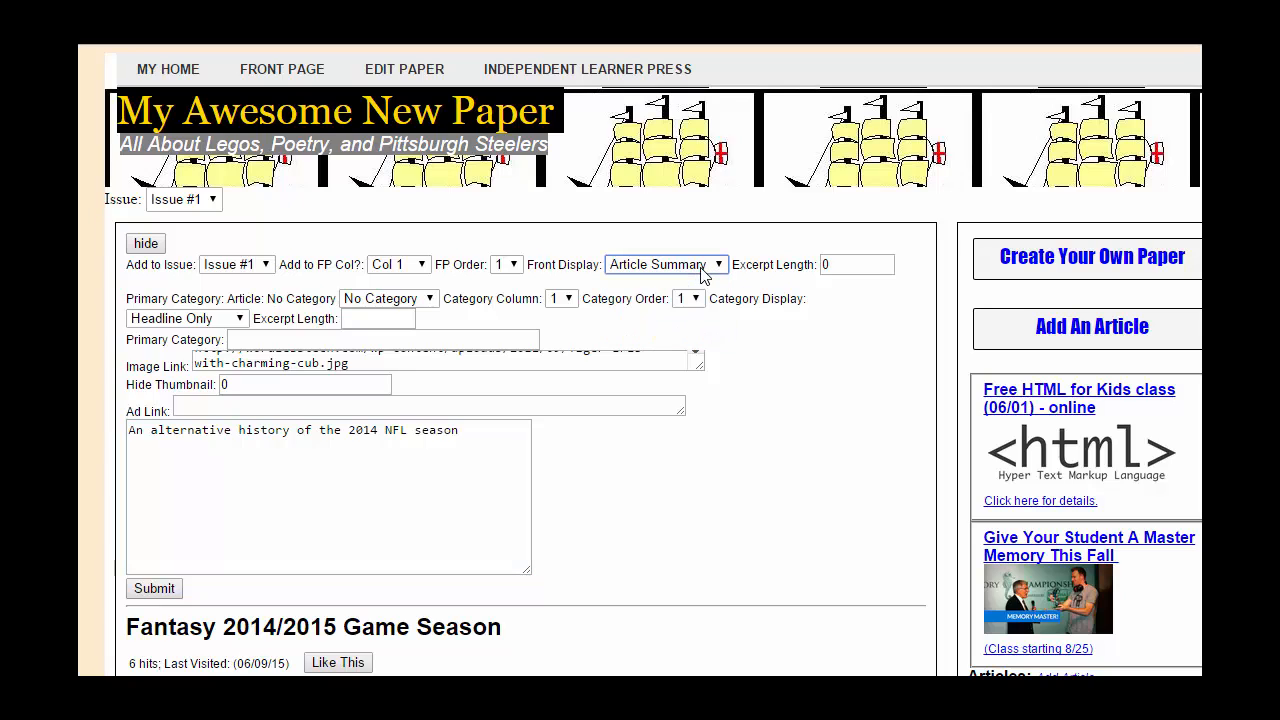
{"action": "left_click", "coordinate": [507, 266]}
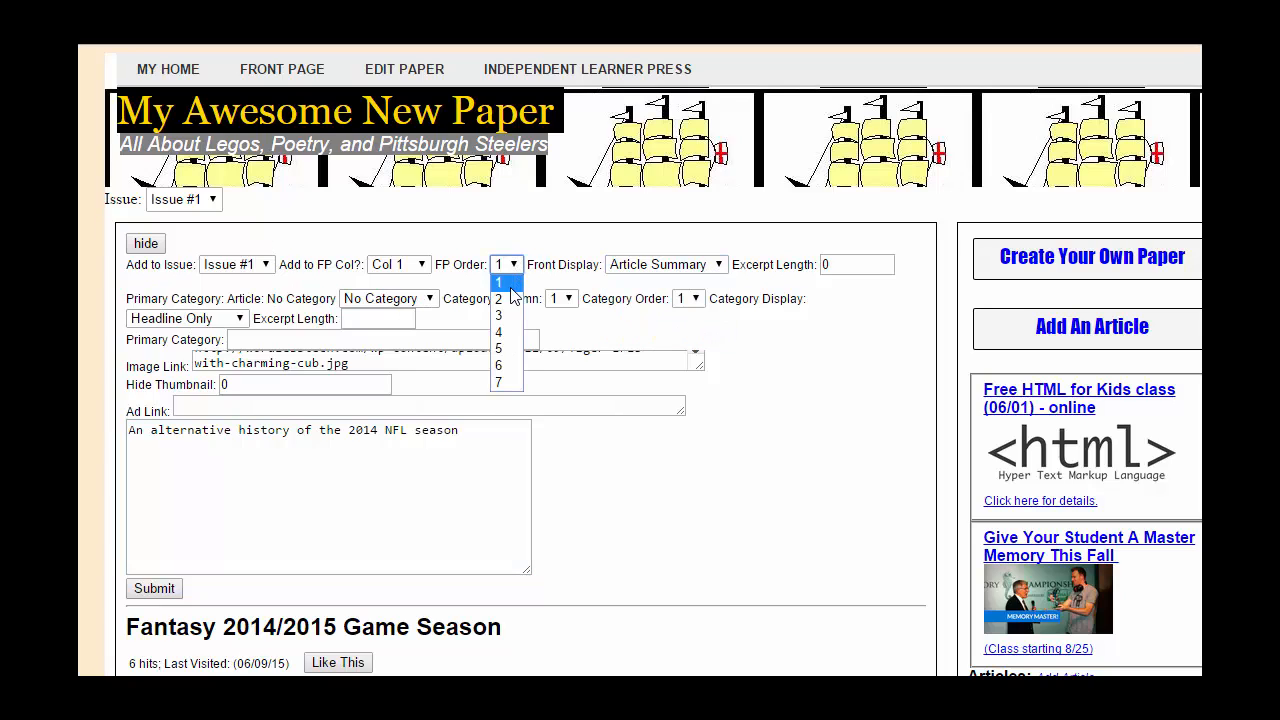
{"action": "left_click", "coordinate": [424, 264]}
{"action": "left_click", "coordinate": [409, 318]}
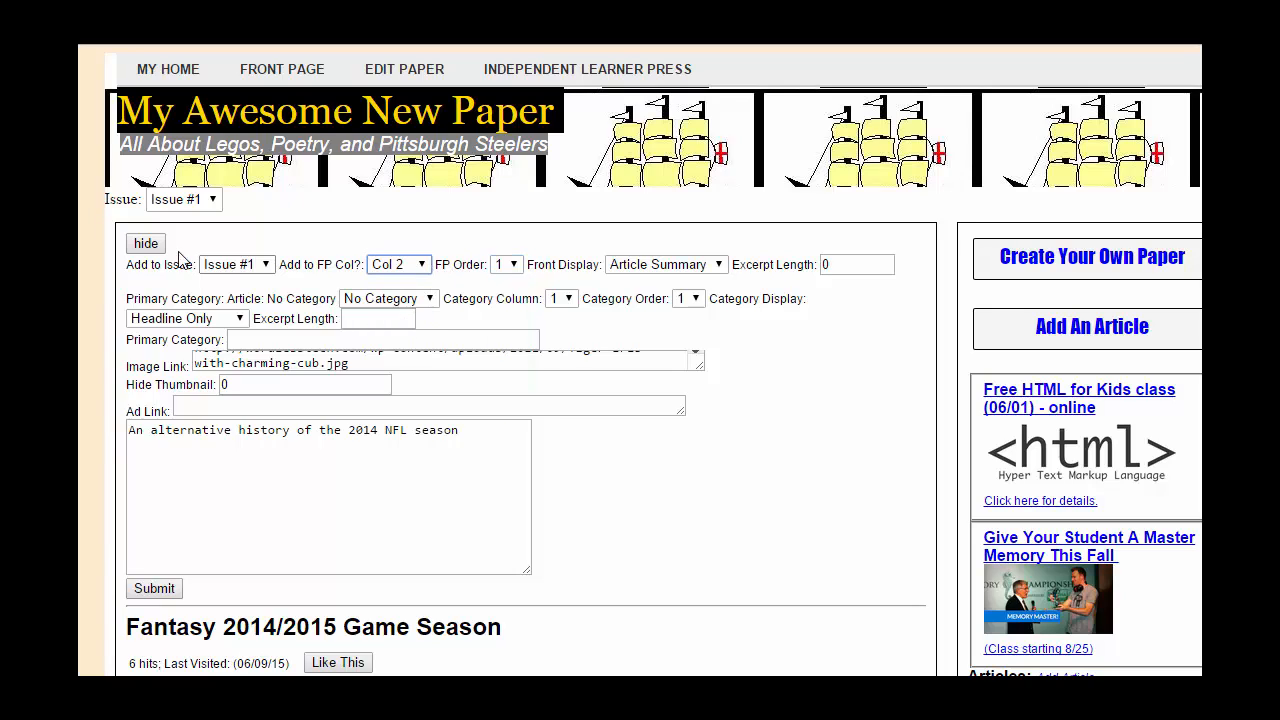
{"action": "left_click", "coordinate": [170, 590]}
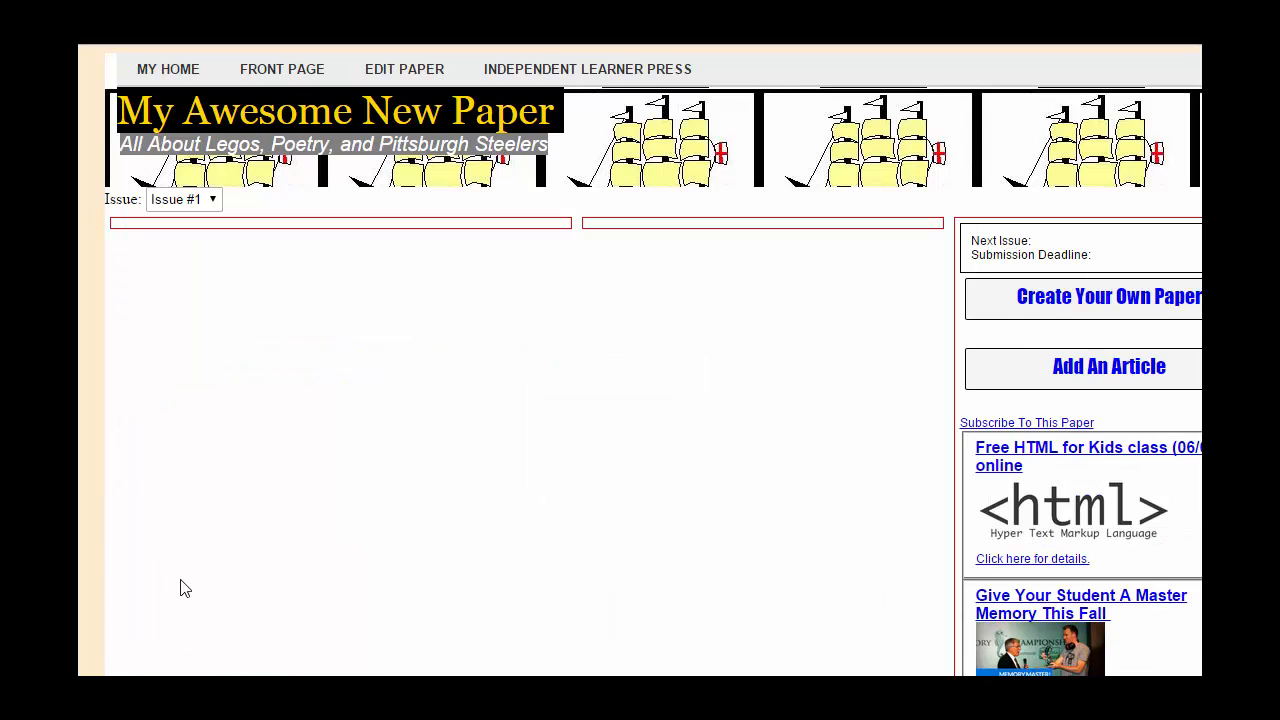
Step: View Issue #2 of the paper, then switch back to Issue #1
{"action": "left_click", "coordinate": [210, 201]}
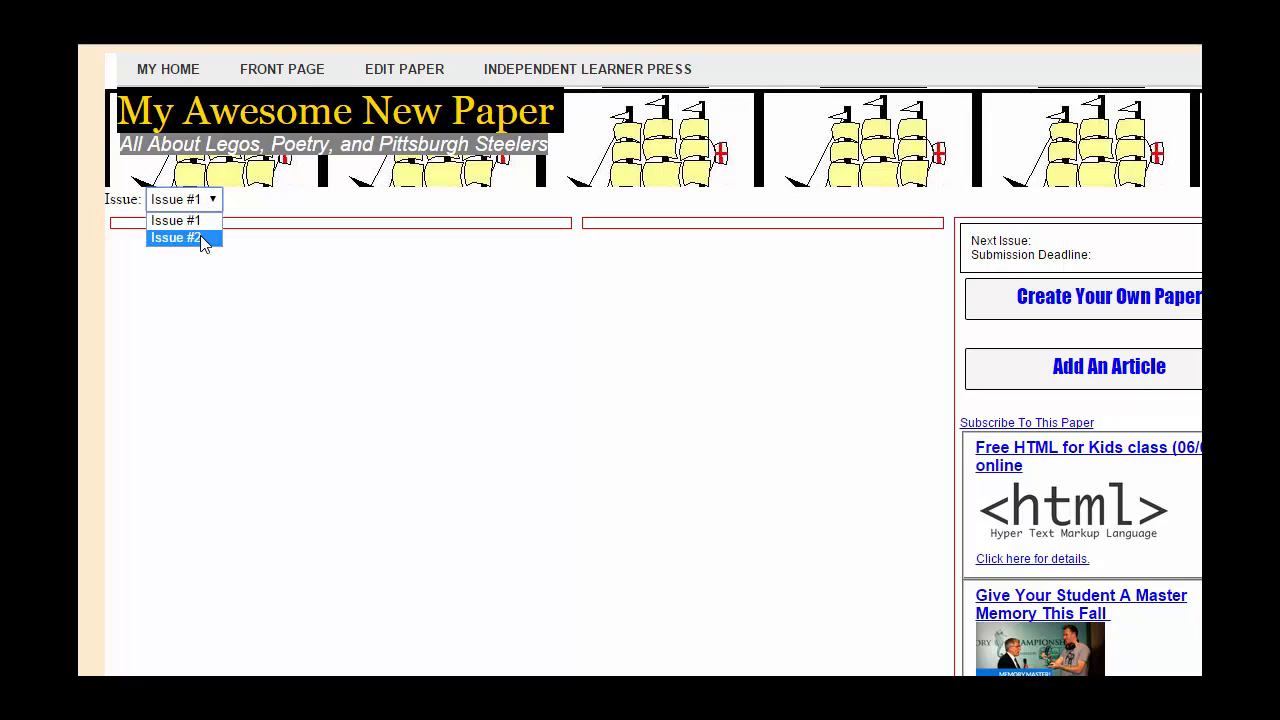
{"action": "left_click", "coordinate": [202, 240]}
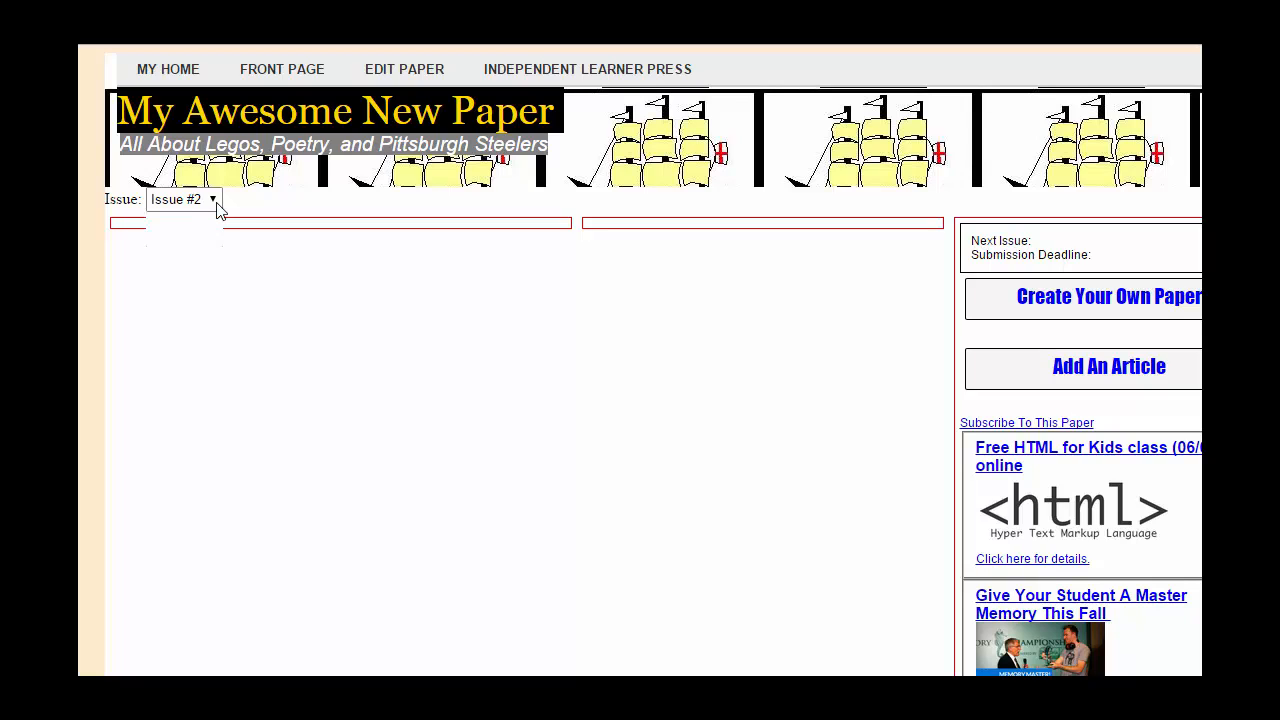
{"action": "left_click", "coordinate": [216, 205]}
{"action": "left_click", "coordinate": [207, 222]}
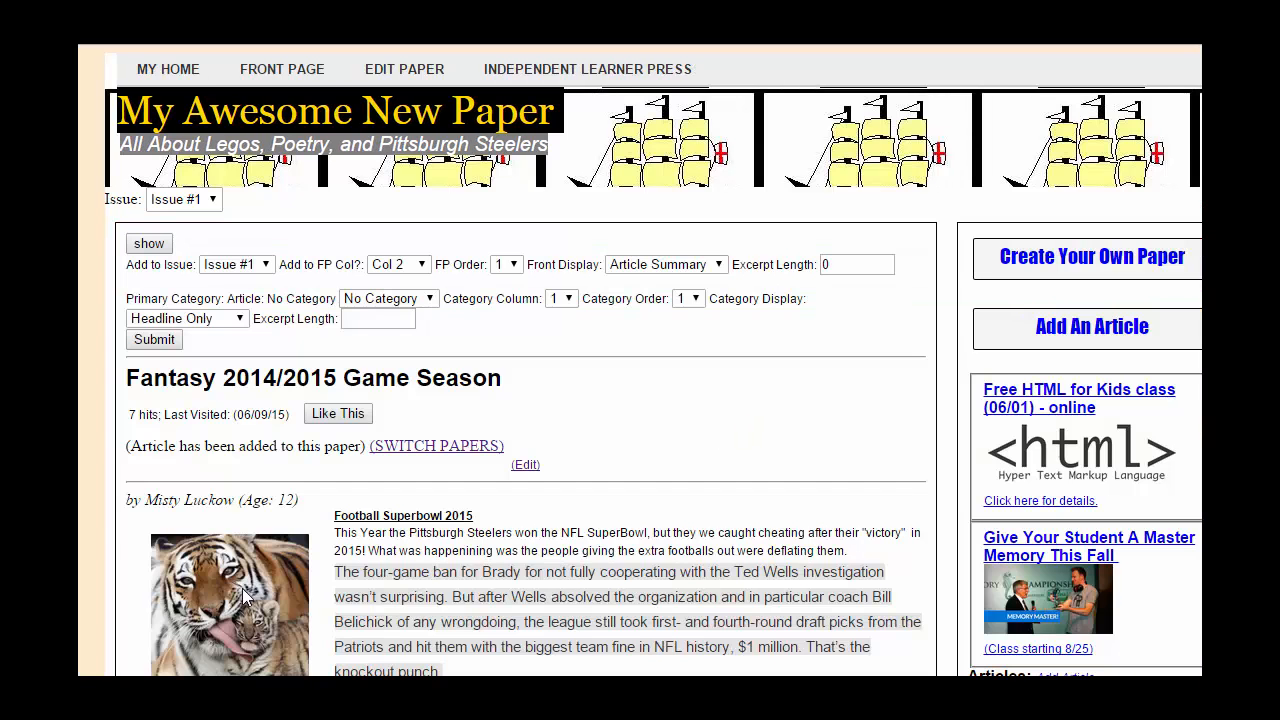
Step: Edit the article, change its Visibility from Draft to Published, and submit
{"action": "scroll", "coordinate": [571, 380], "scroll_direction": "down", "scroll_amount": 2}
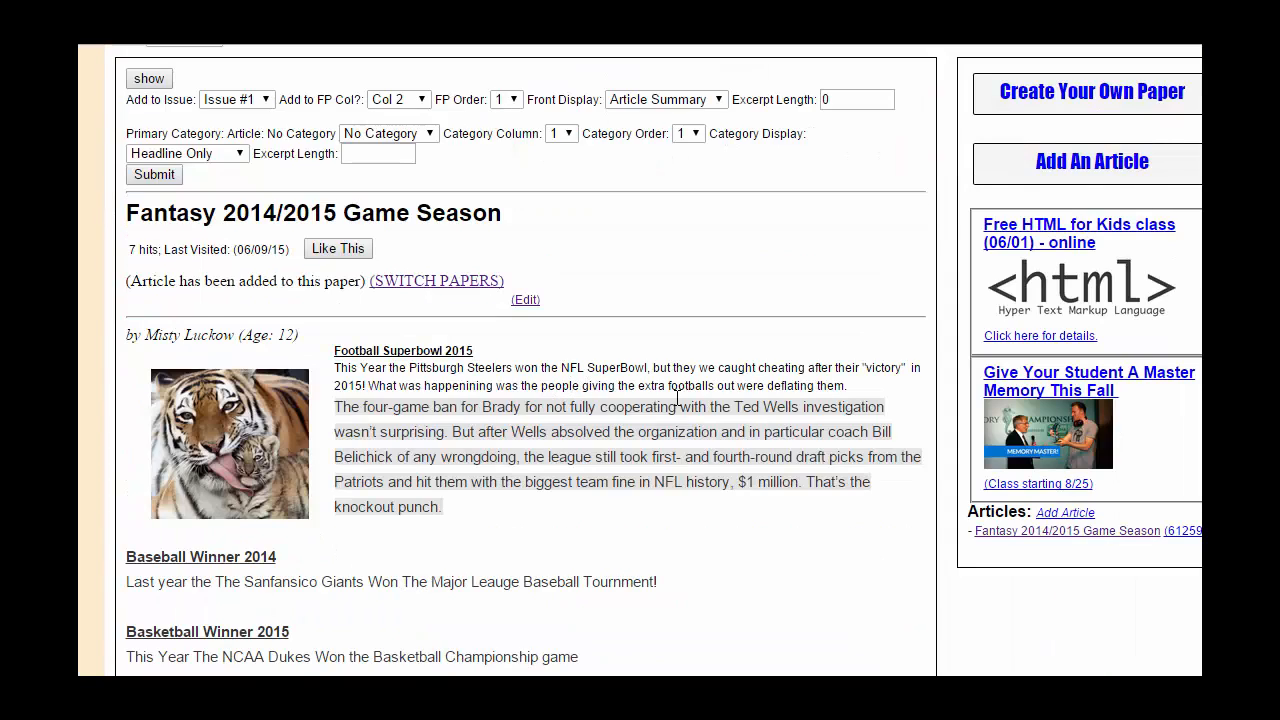
{"action": "scroll", "coordinate": [631, 464], "scroll_direction": "up", "scroll_amount": 2}
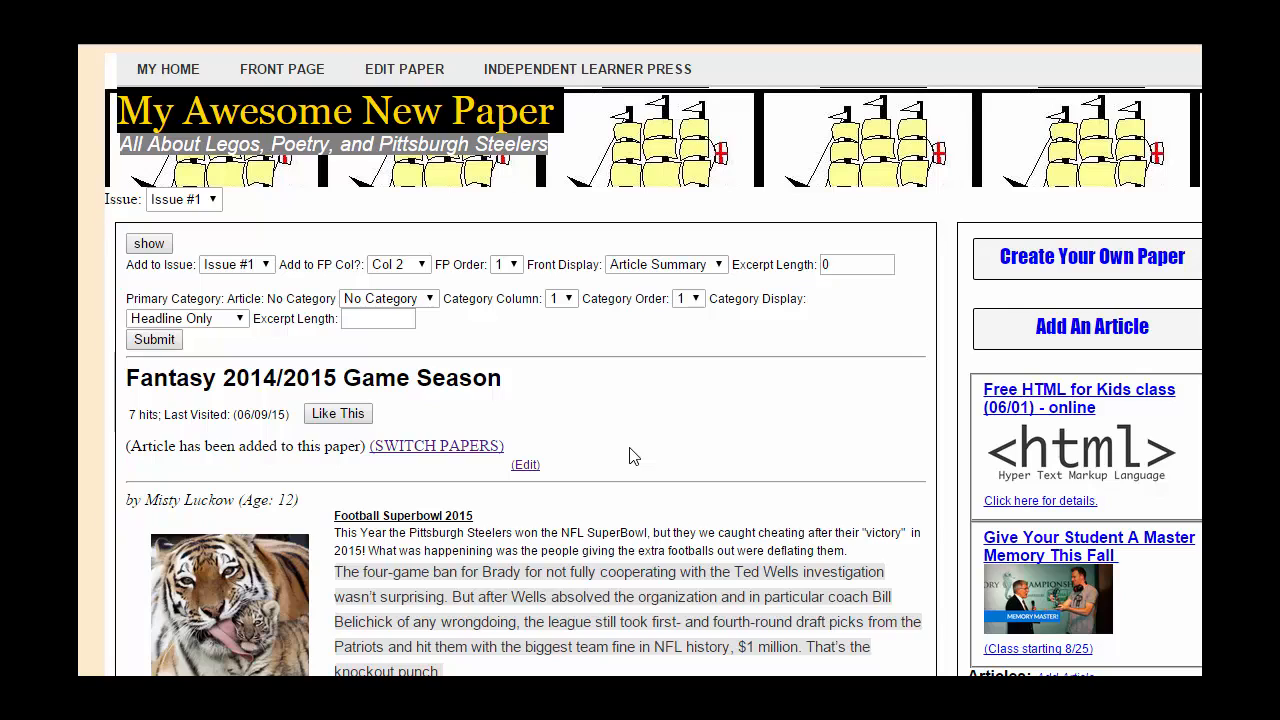
{"action": "left_click", "coordinate": [525, 466]}
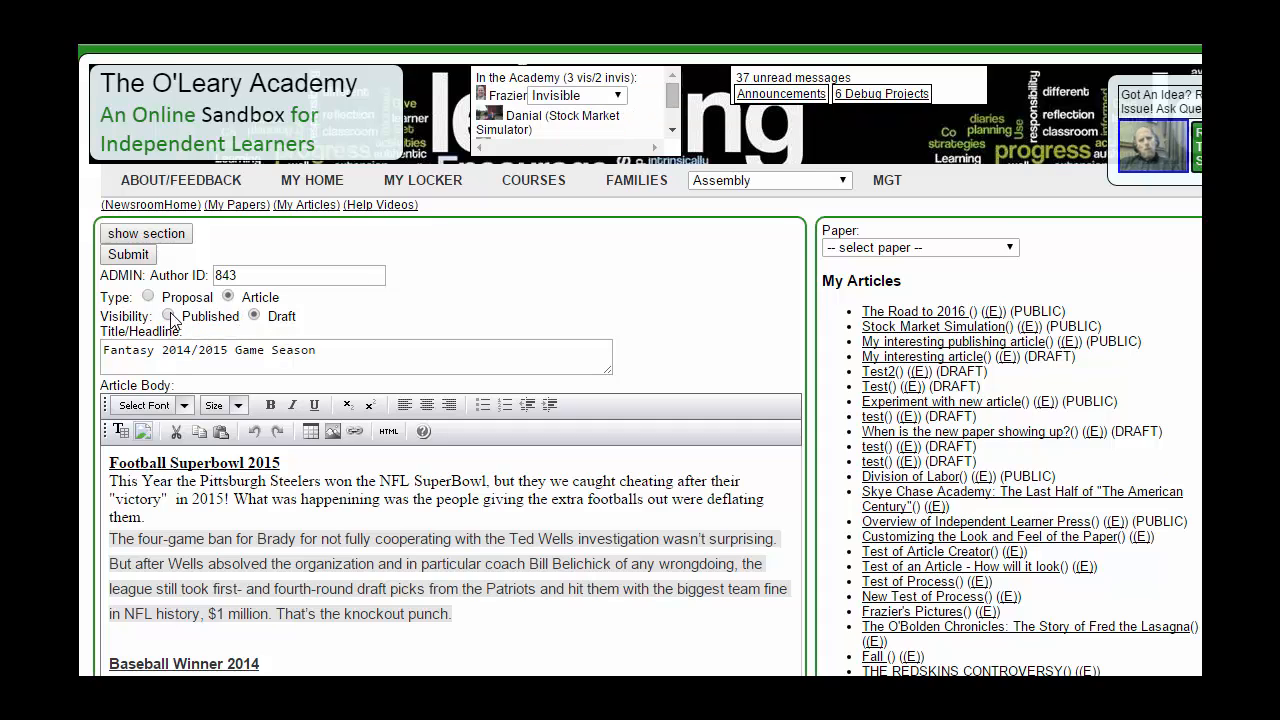
{"action": "left_click", "coordinate": [168, 316]}
{"action": "left_click", "coordinate": [128, 255]}
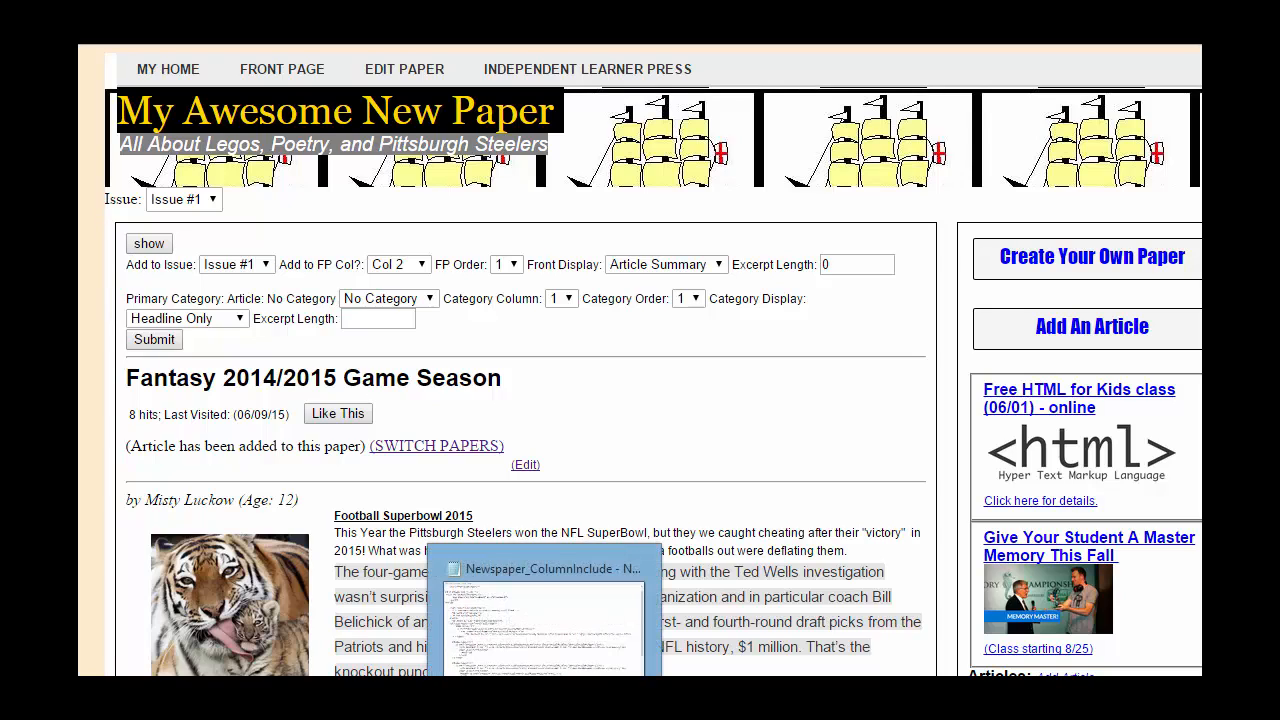
Step: Go to the Academy home page and open My Awesome New Paper
{"action": "left_click", "coordinate": [165, 72]}
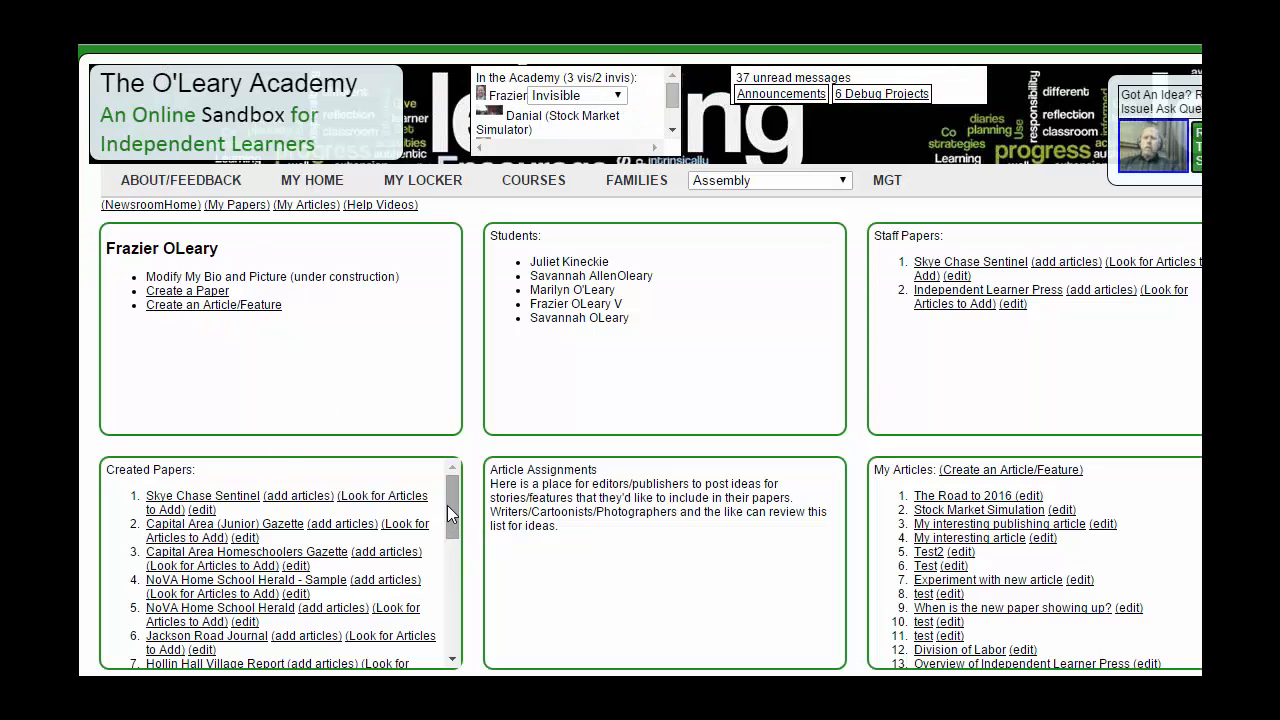
{"action": "left_click_drag", "start_coordinate": [451, 521], "coordinate": [443, 663]}
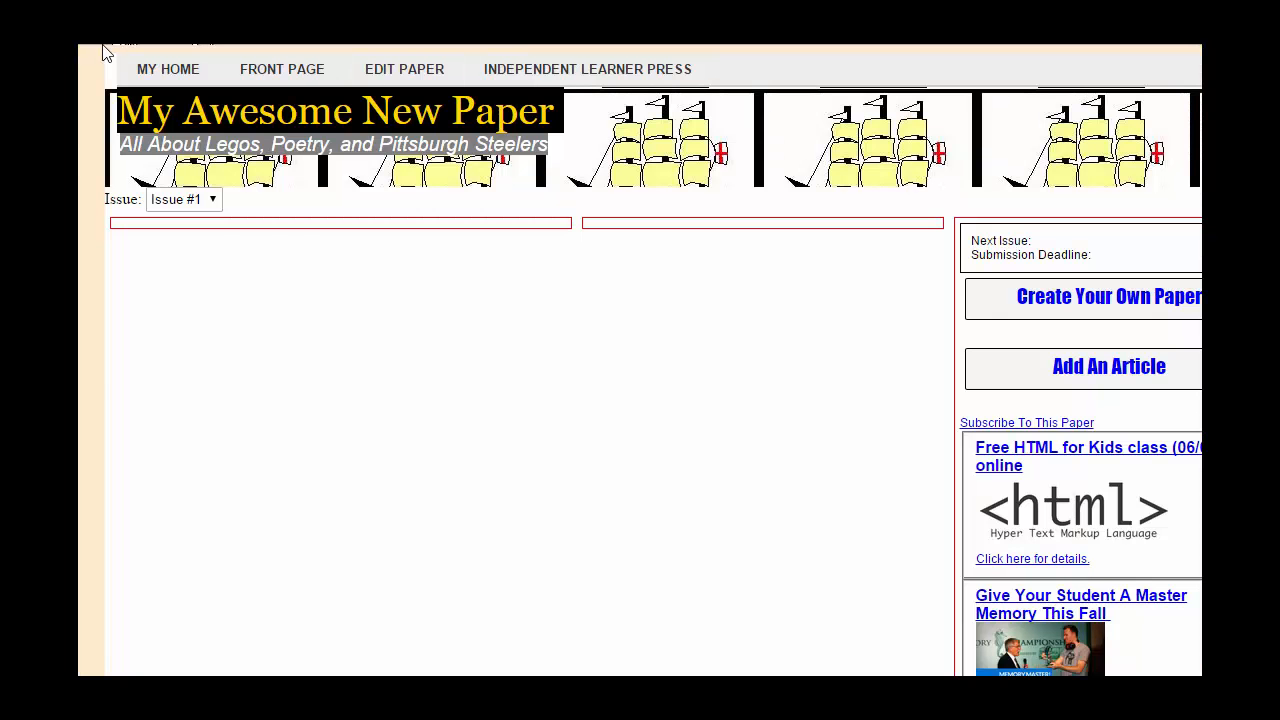
{"action": "mouse_move", "coordinate": [95, 47]}
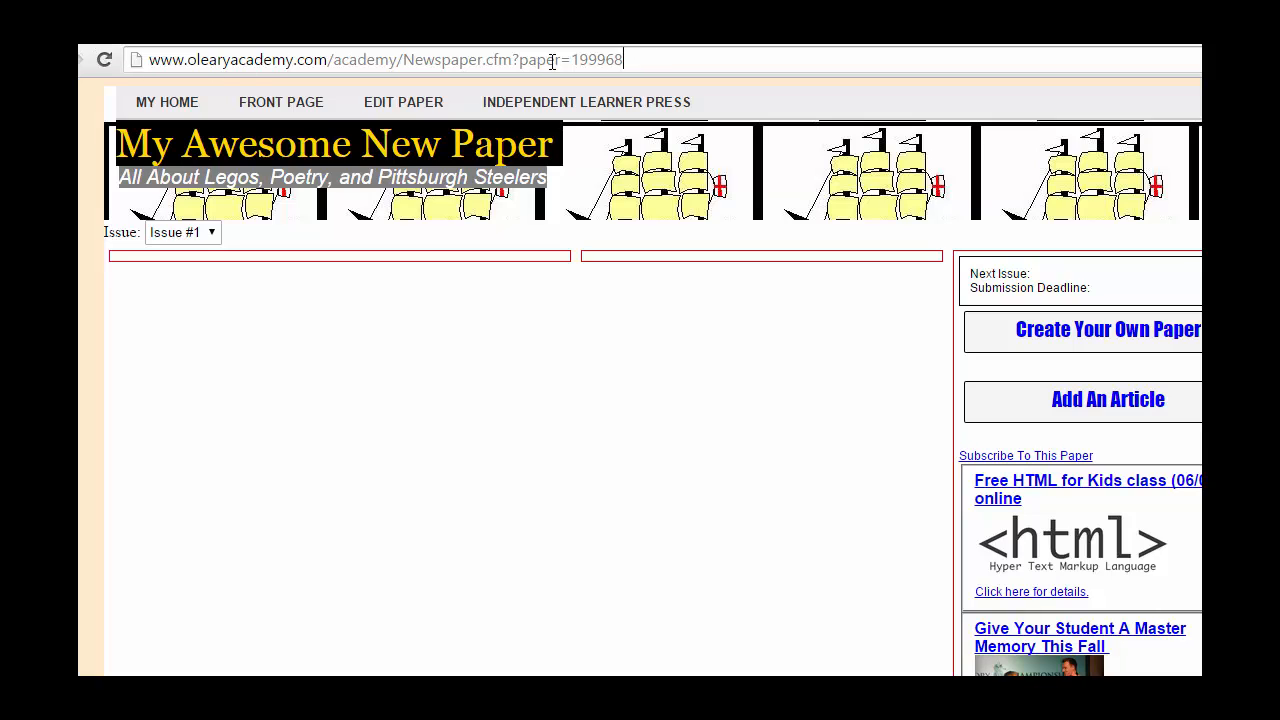
{"action": "left_click_drag", "start_coordinate": [624, 61], "coordinate": [148, 61]}
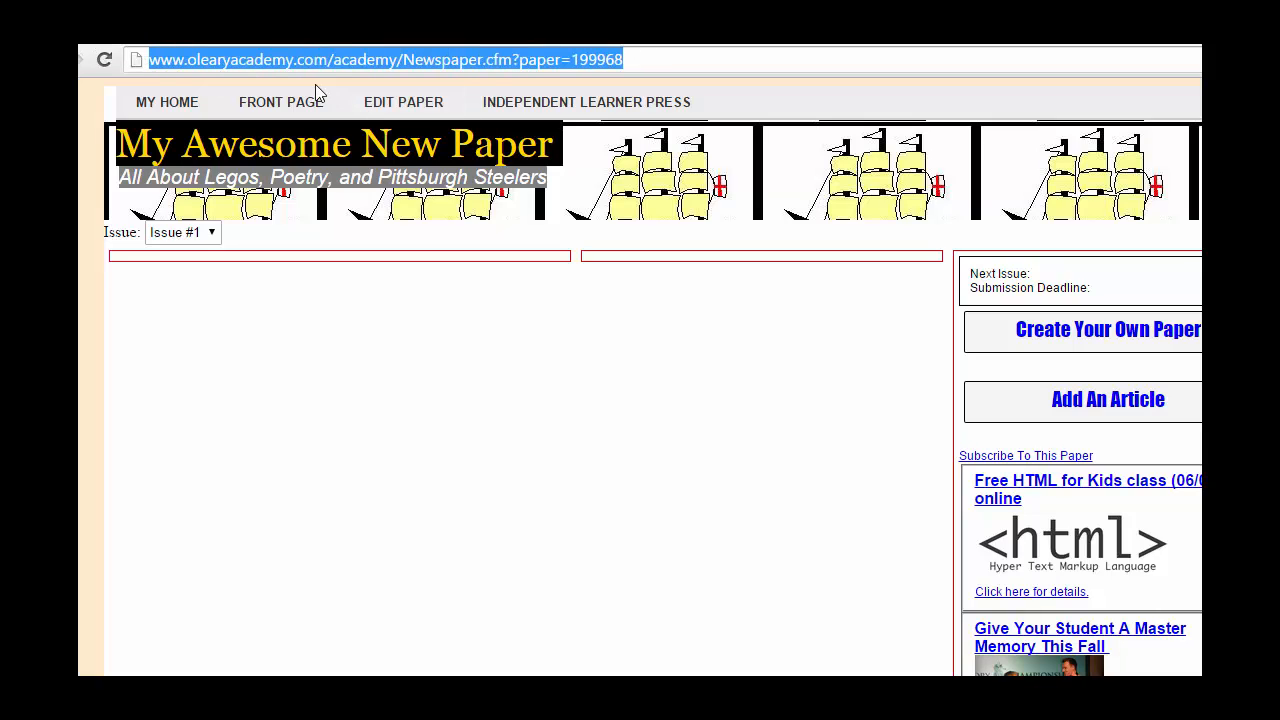
Step: Switch the front page's issue to Issue #2, then back to Issue #1
{"action": "left_click", "coordinate": [212, 233]}
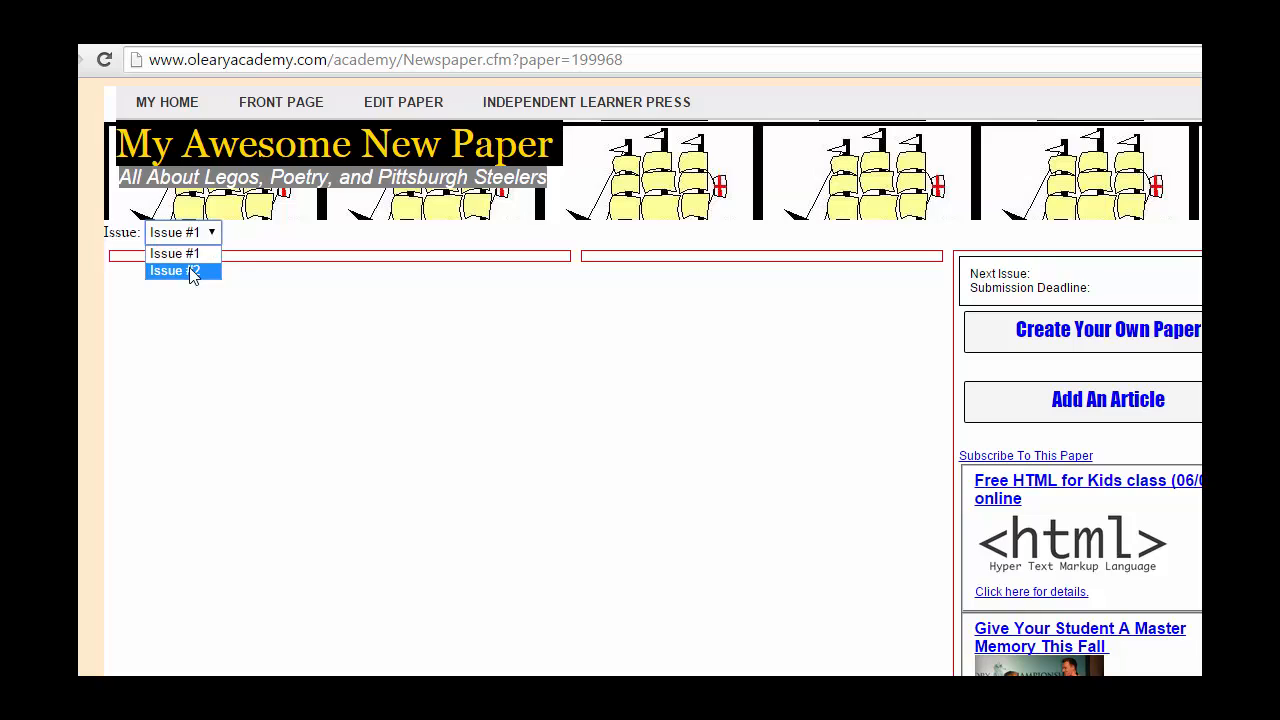
{"action": "left_click", "coordinate": [200, 276]}
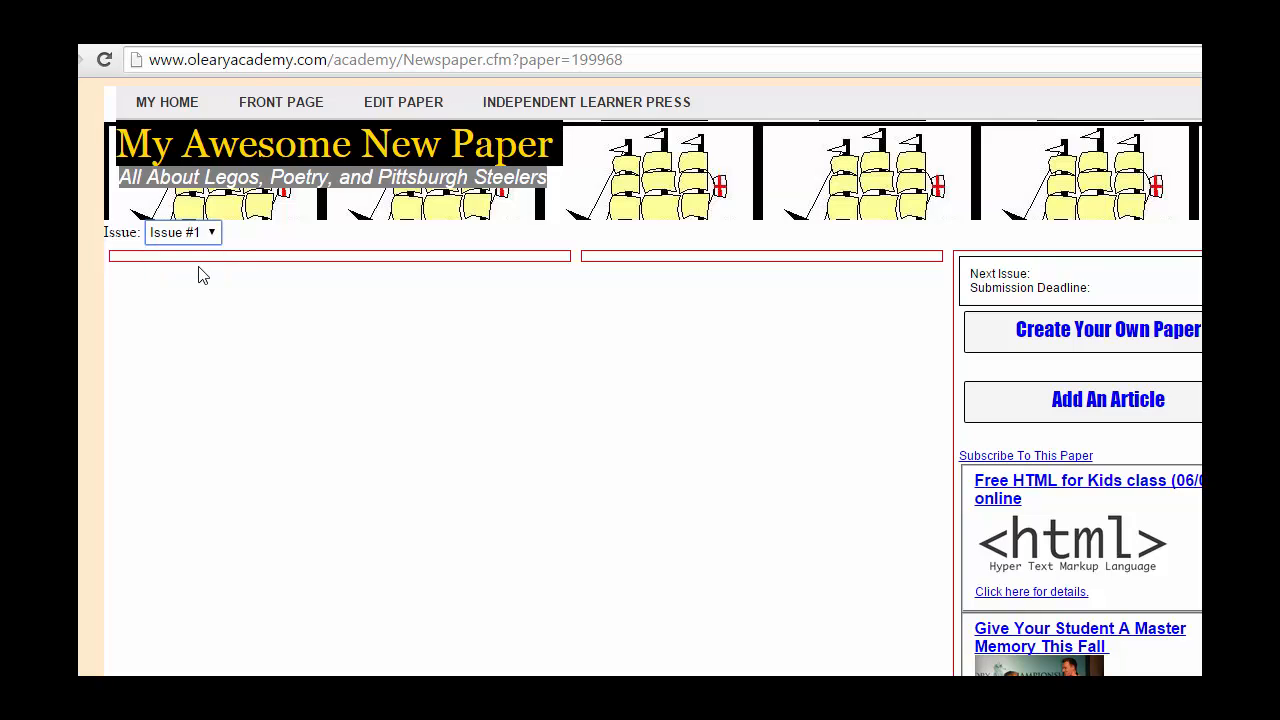
{"action": "key", "text": "Down"}
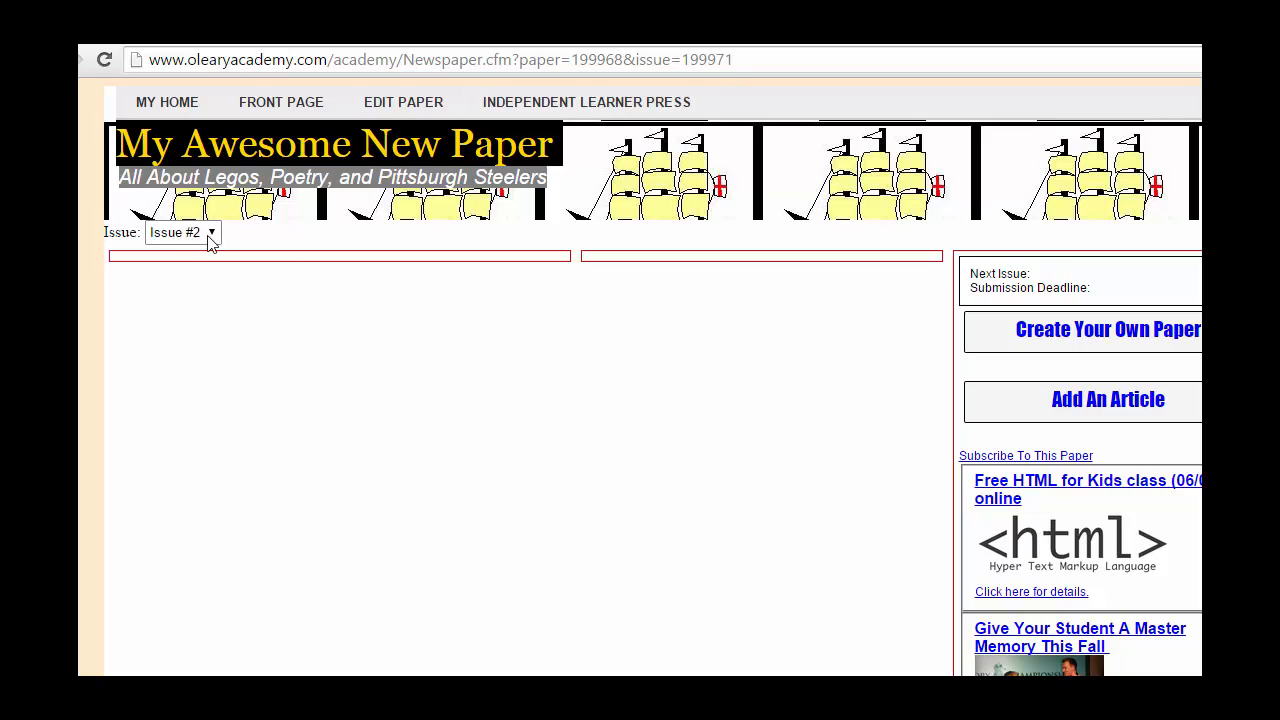
{"action": "left_click", "coordinate": [210, 240]}
{"action": "left_click", "coordinate": [188, 255]}
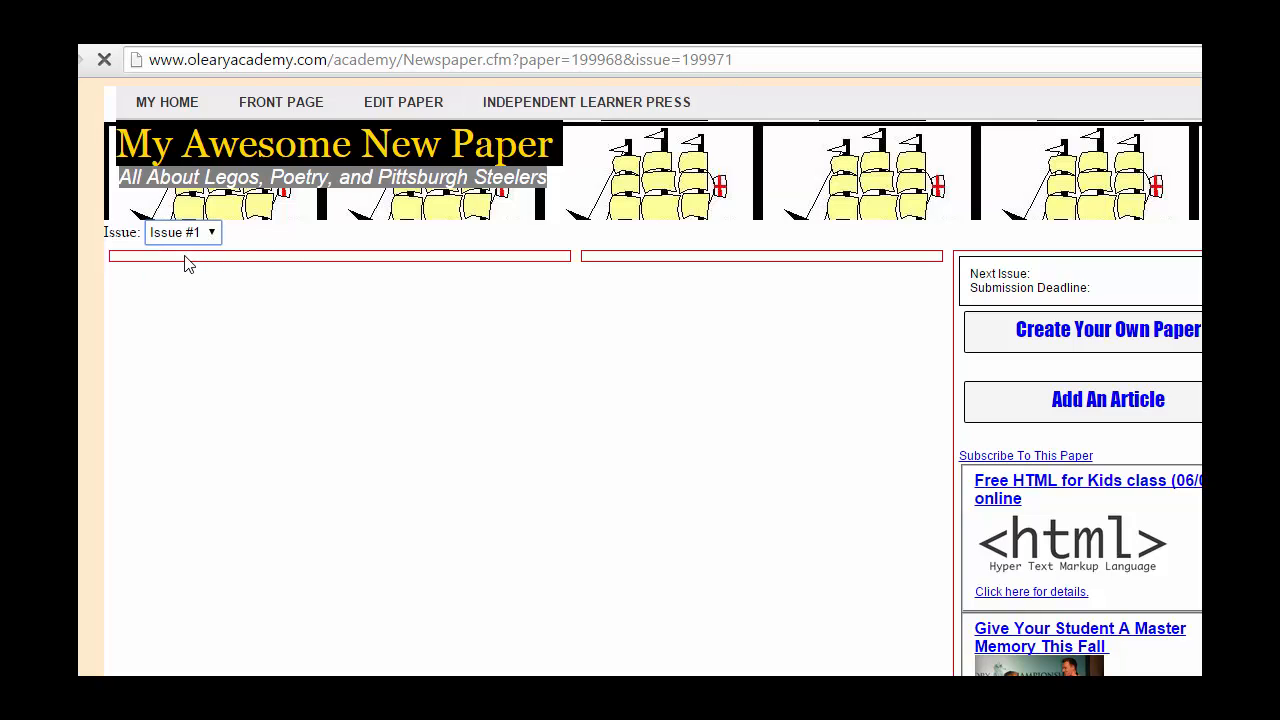